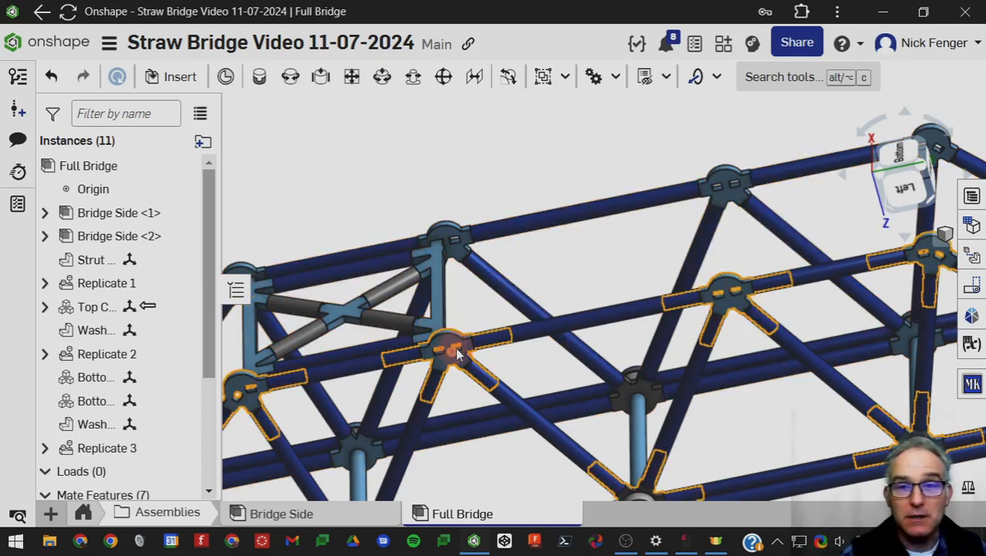
Open the top chord brace for editing in Context 1 of the Full Bridge assembly.
{"action": "left_click", "coordinate": [604, 257]}
{"action": "right_click_drag", "start_coordinate": [564, 262], "coordinate": [665, 220]}
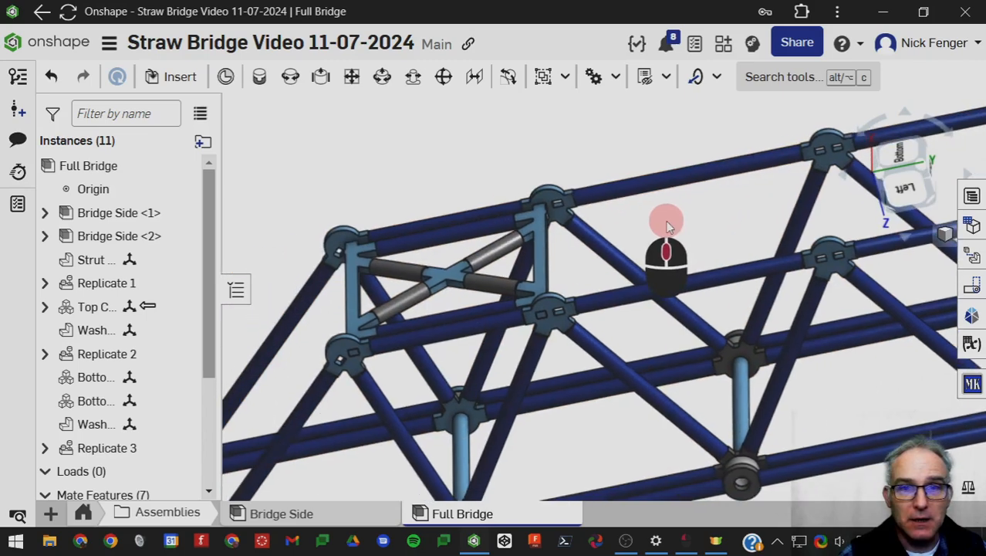
{"action": "left_click", "coordinate": [543, 259]}
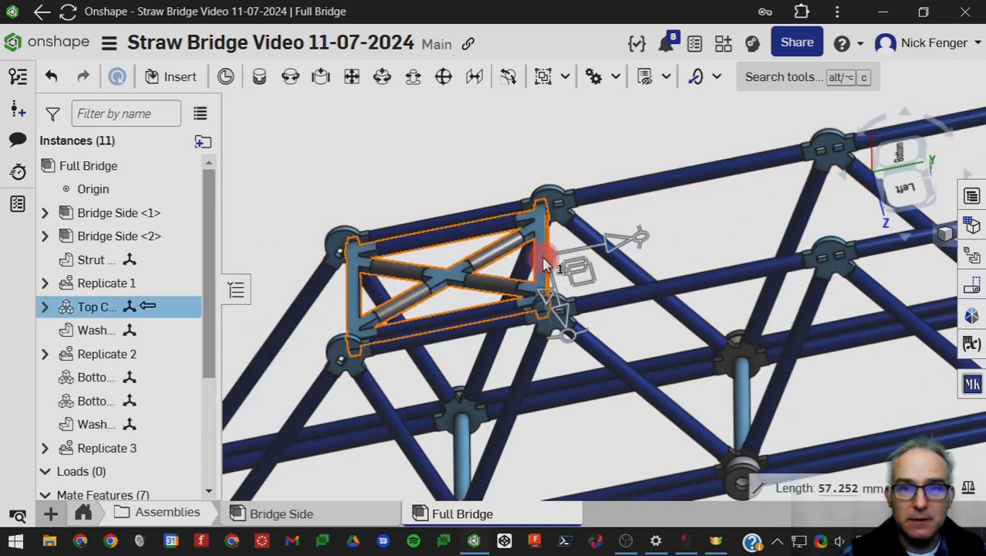
{"action": "right_click", "coordinate": [544, 262]}
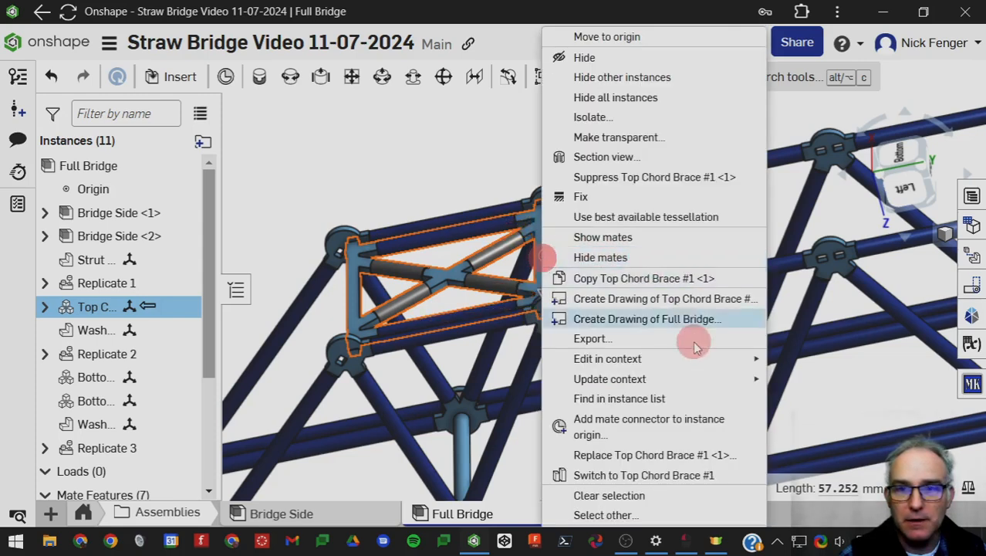
{"action": "mouse_move", "coordinate": [704, 361]}
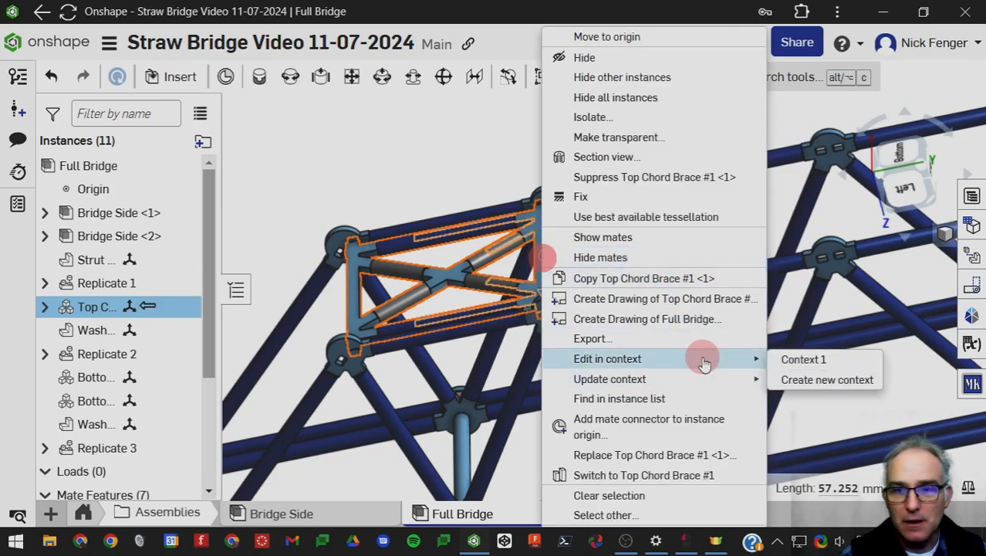
{"action": "left_click", "coordinate": [833, 363]}
{"action": "scroll", "coordinate": [655, 388], "scroll_direction": "down", "scroll_amount": 3}
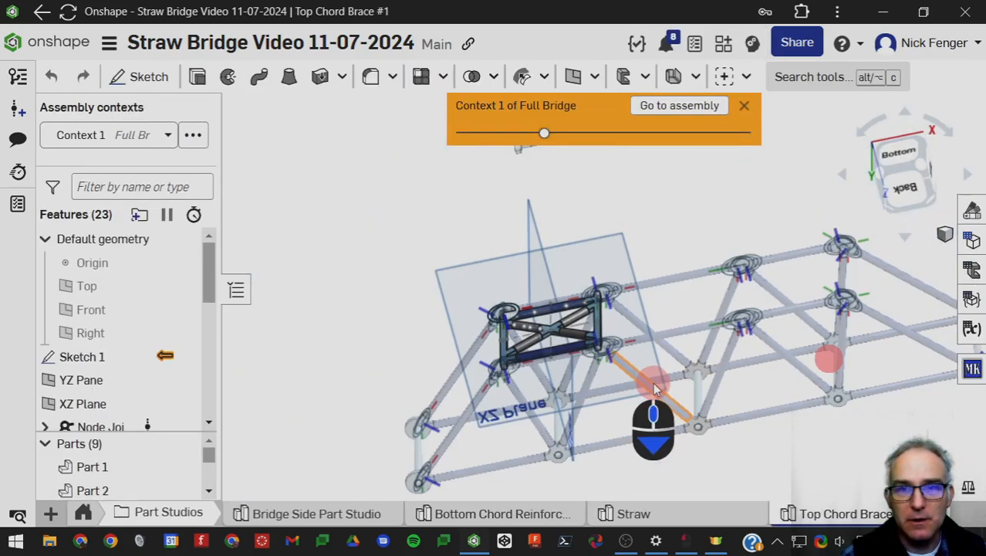
{"action": "middle_click_drag", "start_coordinate": [654, 385], "coordinate": [620, 312]}
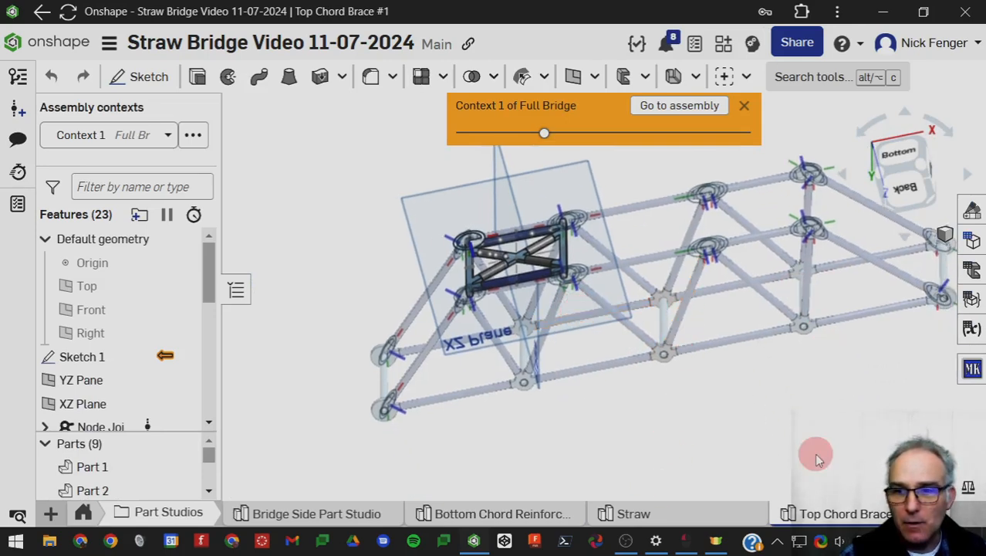
Duplicate the Top Chord Brace #1 part studio and rename the copy Top Chord Center Brace.
{"action": "right_click", "coordinate": [833, 517]}
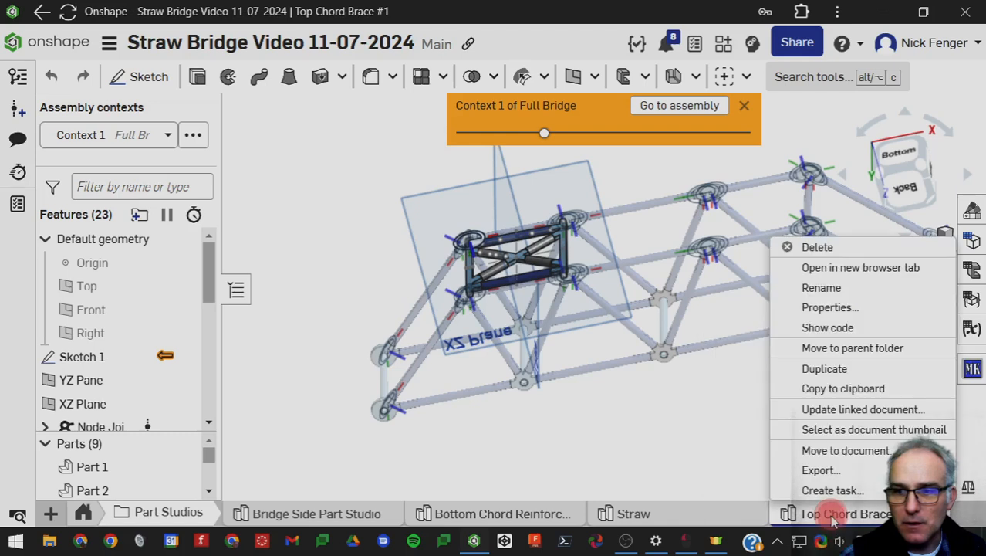
{"action": "left_click", "coordinate": [838, 370]}
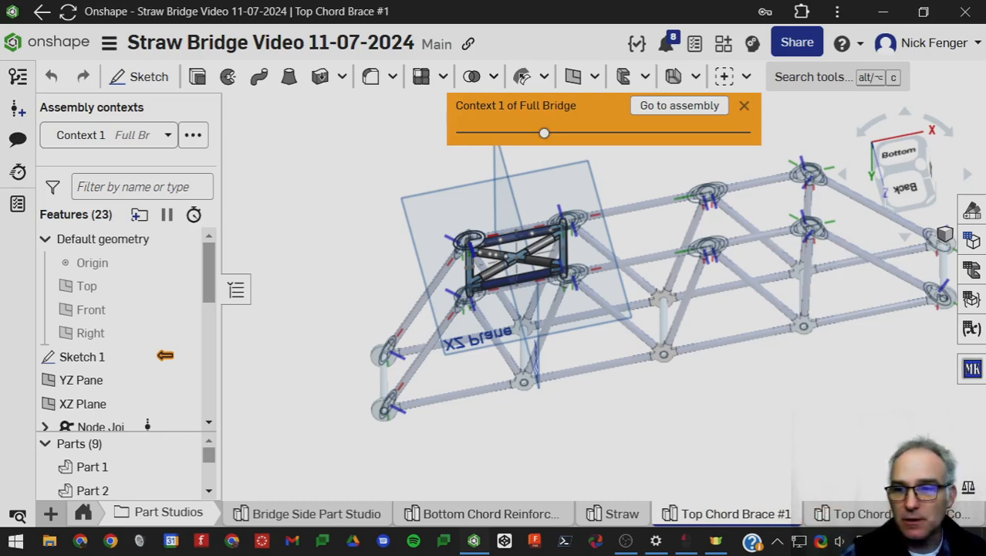
{"action": "right_click", "coordinate": [832, 509]}
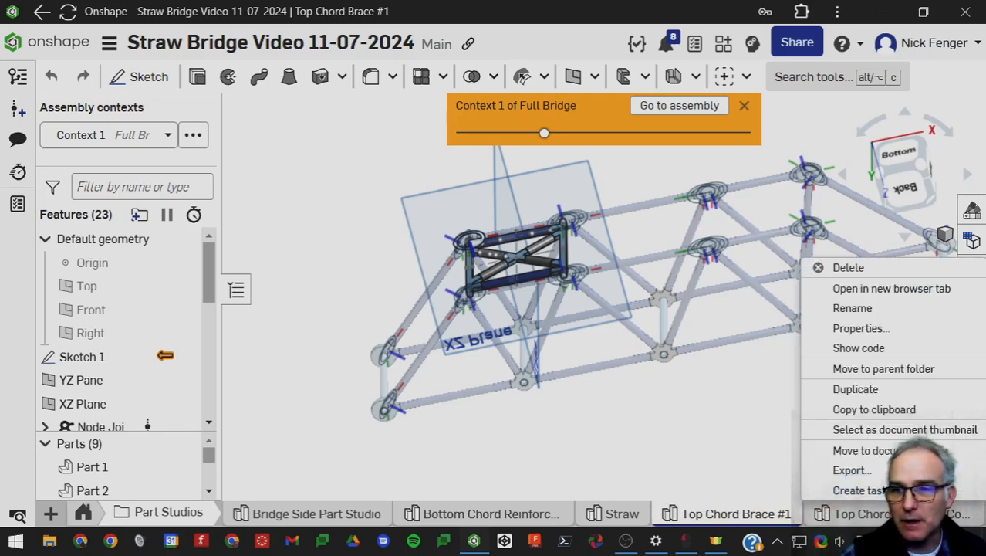
{"action": "left_click", "coordinate": [875, 307]}
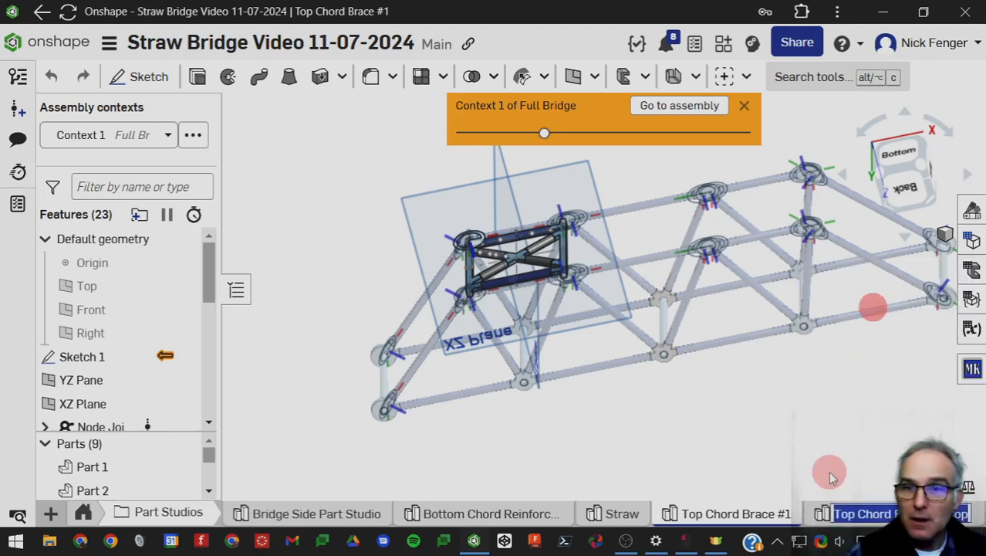
{"action": "type", "text": "Top C"}
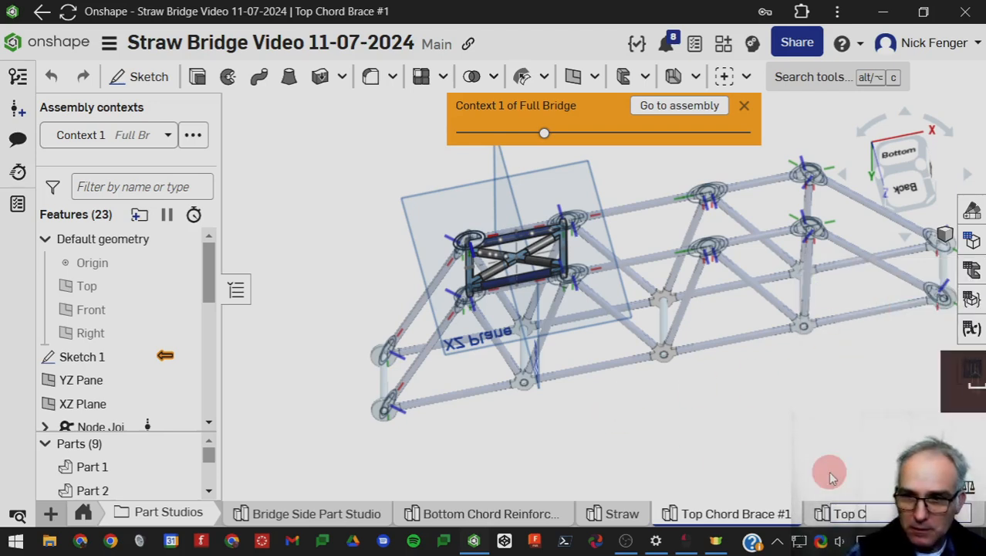
{"action": "type", "text": "hord"}
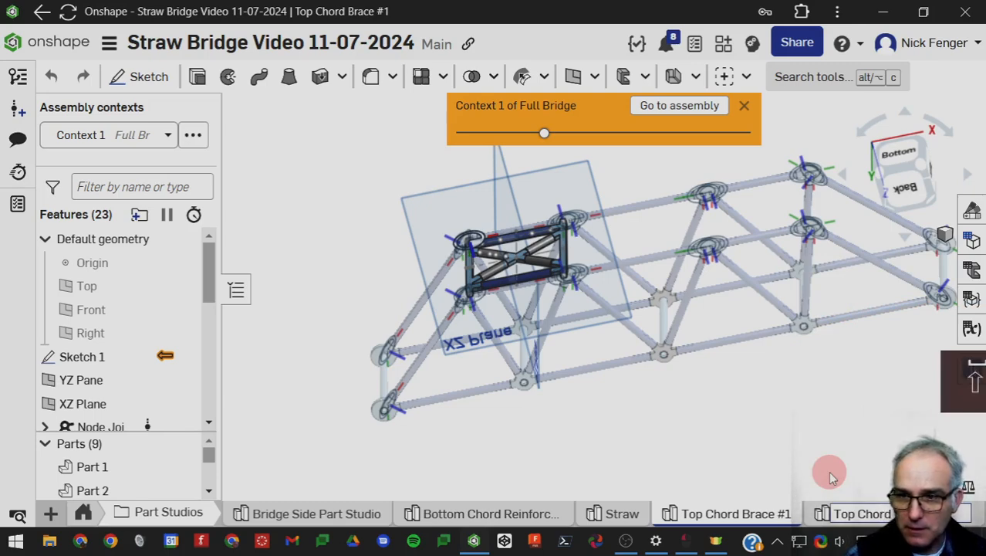
{"action": "type", "text": " Br"}
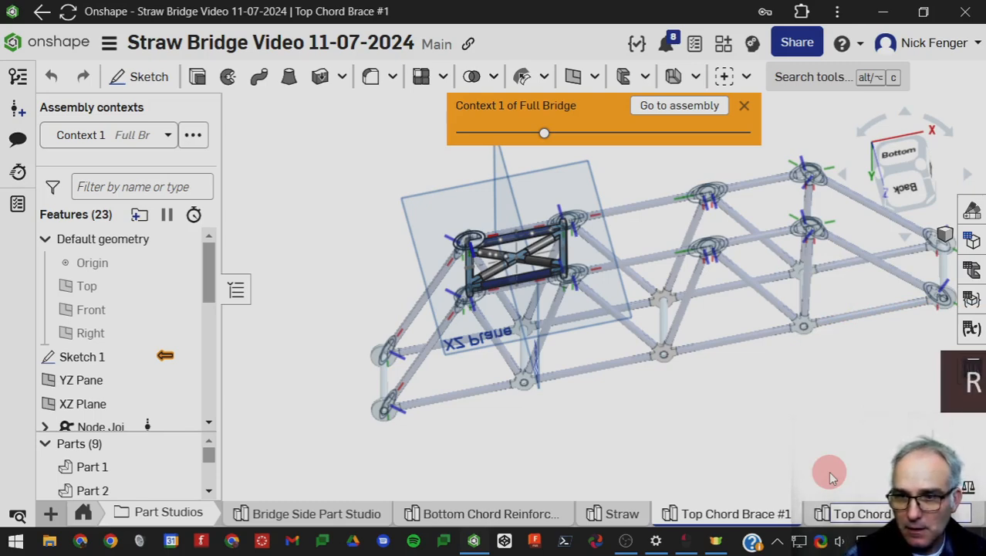
{"action": "type", "text": "ace"}
{"action": "key", "text": "Return"}
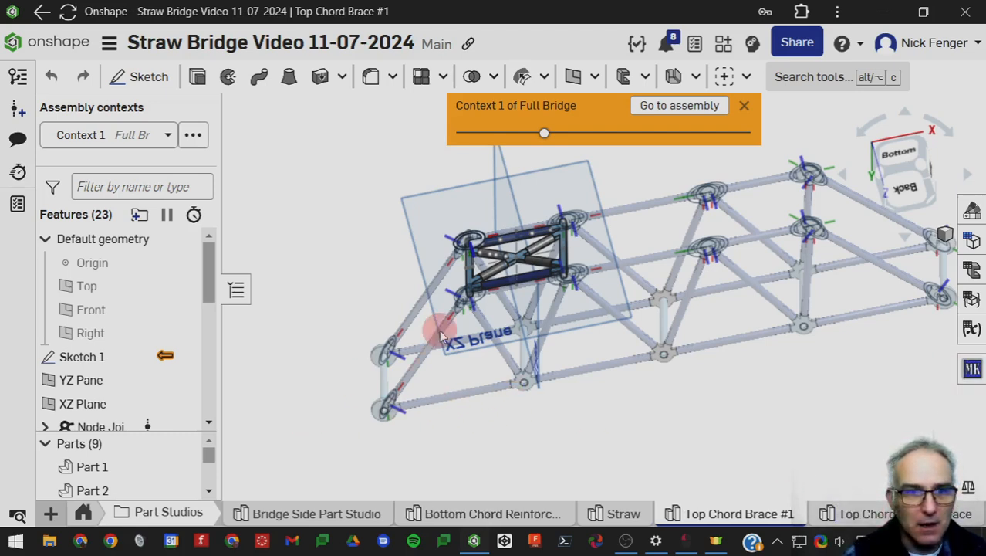
In the duplicated part studio, rename the composite part Top Chord Center Brace.
{"action": "left_click", "coordinate": [865, 514]}
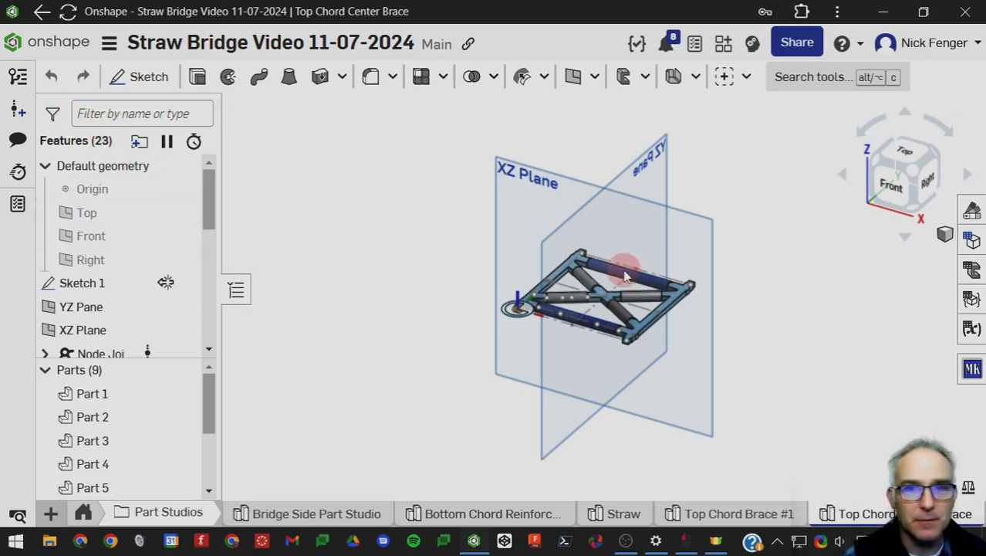
{"action": "scroll", "coordinate": [518, 346], "scroll_direction": "down", "scroll_amount": 3}
{"action": "scroll", "coordinate": [518, 342], "scroll_direction": "up", "scroll_amount": 1}
{"action": "middle_click_drag", "start_coordinate": [518, 342], "coordinate": [458, 274]}
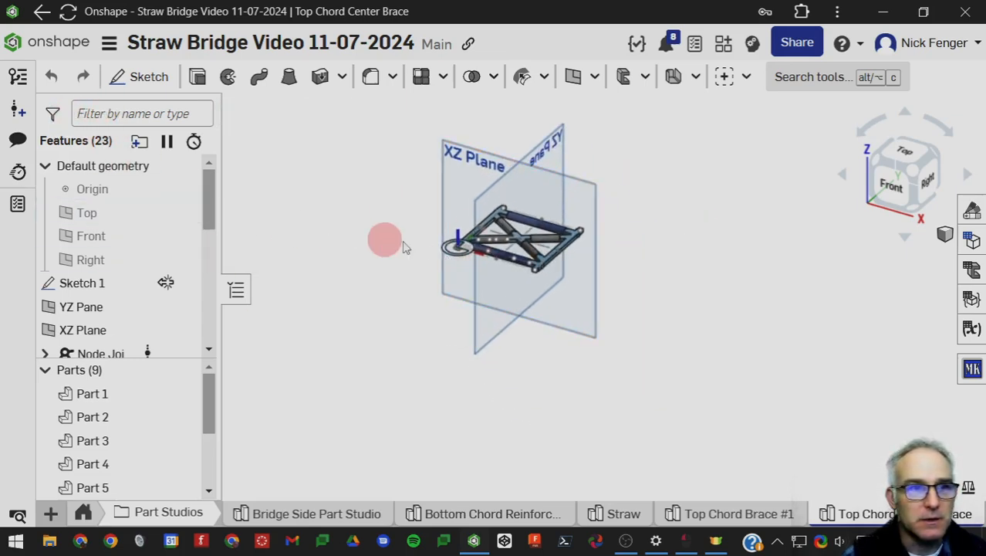
{"action": "scroll", "coordinate": [93, 467], "scroll_direction": "down", "scroll_amount": 2}
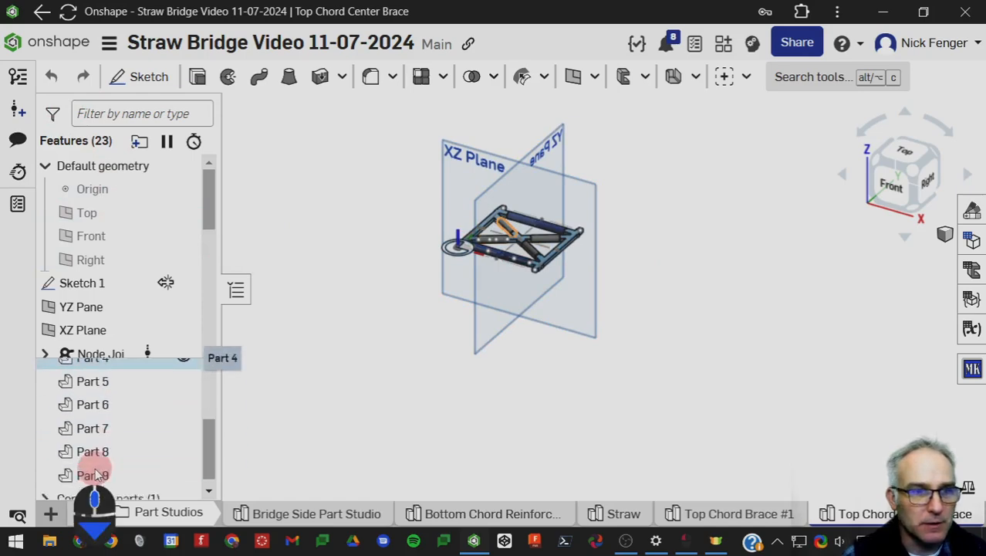
{"action": "left_click", "coordinate": [44, 487]}
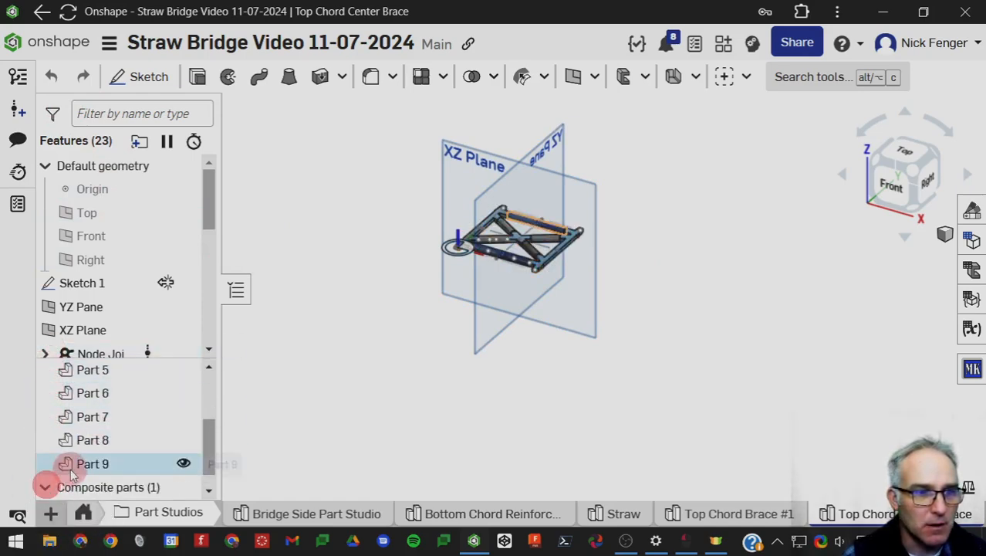
{"action": "scroll", "coordinate": [108, 474], "scroll_direction": "down", "scroll_amount": 1}
{"action": "right_click", "coordinate": [114, 488]}
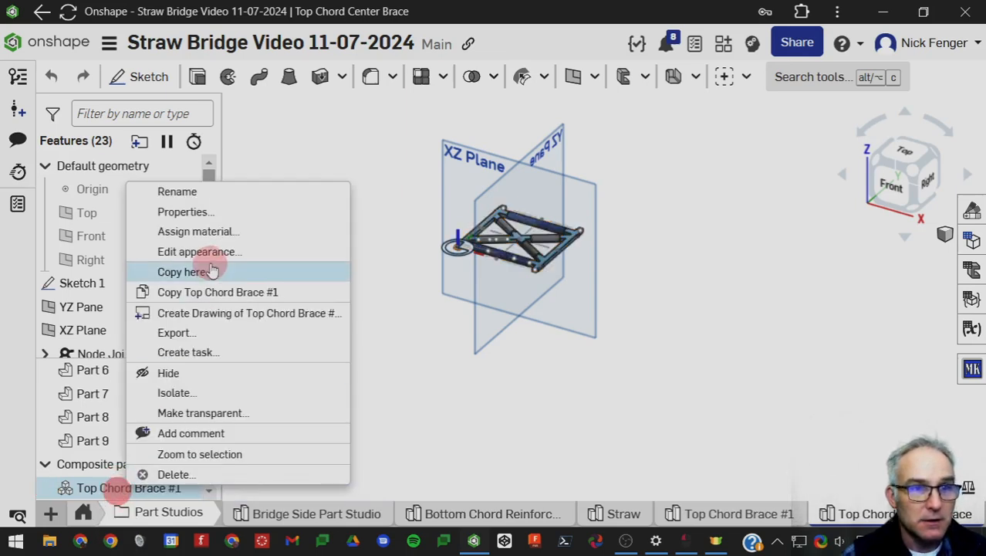
{"action": "left_click", "coordinate": [209, 191]}
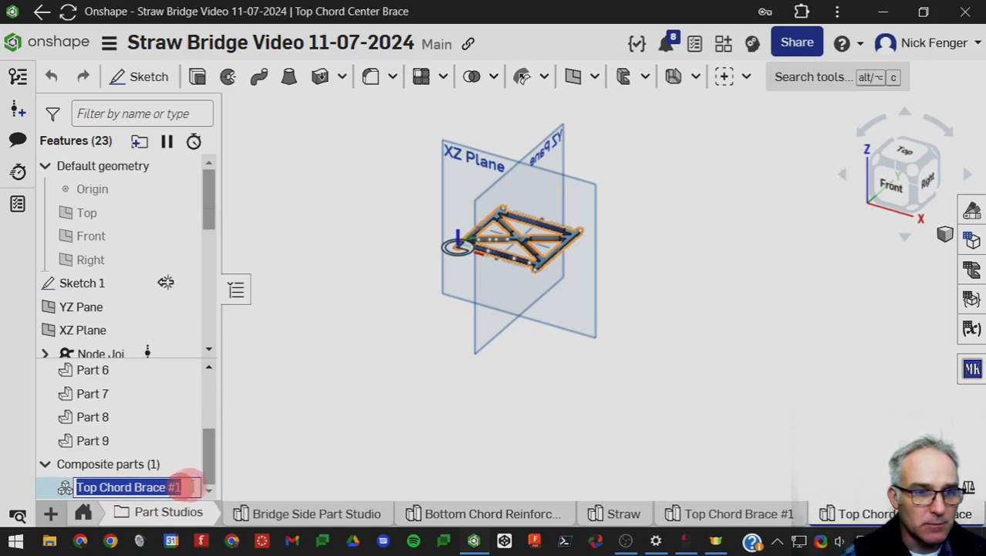
{"action": "key", "text": "Right"}
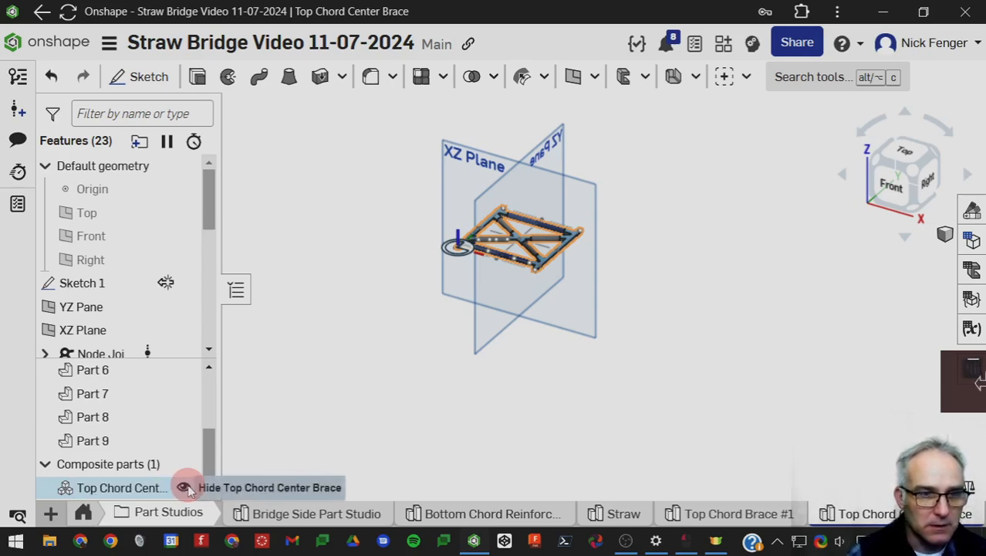
{"action": "left_click", "coordinate": [319, 434]}
Return to the Full Bridge assembly and start inserting from the current document's part studios, filtered to composite parts.
{"action": "left_click", "coordinate": [84, 511]}
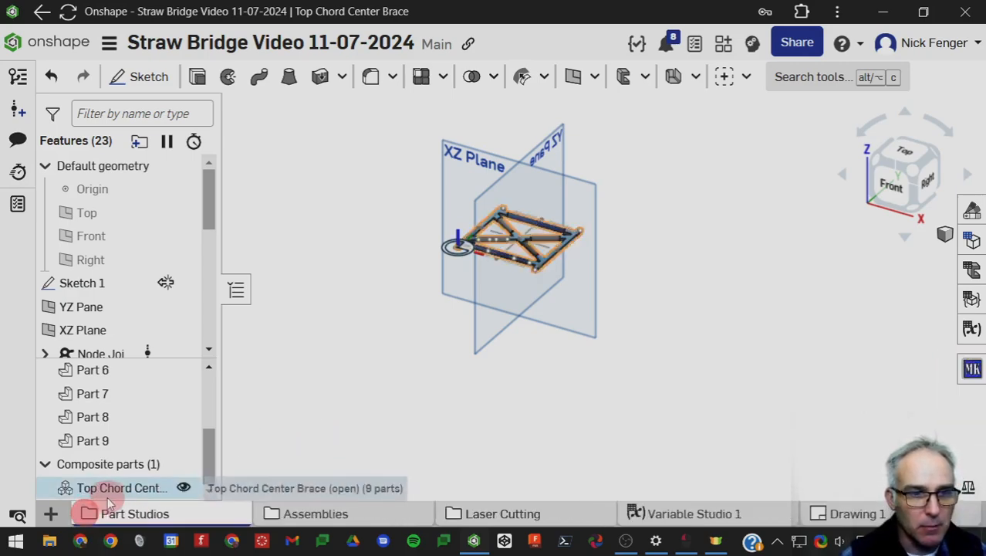
{"action": "left_click", "coordinate": [351, 517]}
{"action": "left_click", "coordinate": [501, 513]}
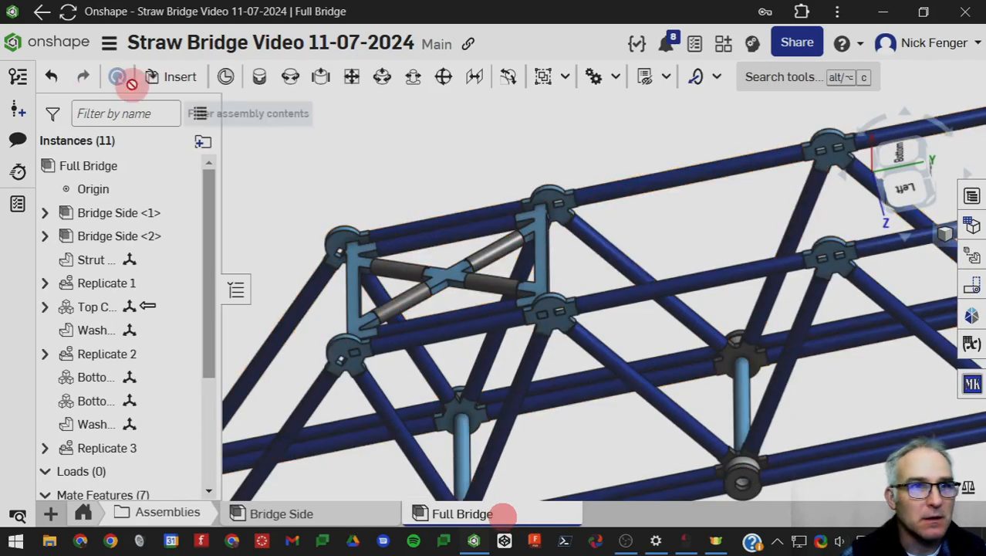
{"action": "left_click", "coordinate": [170, 77]}
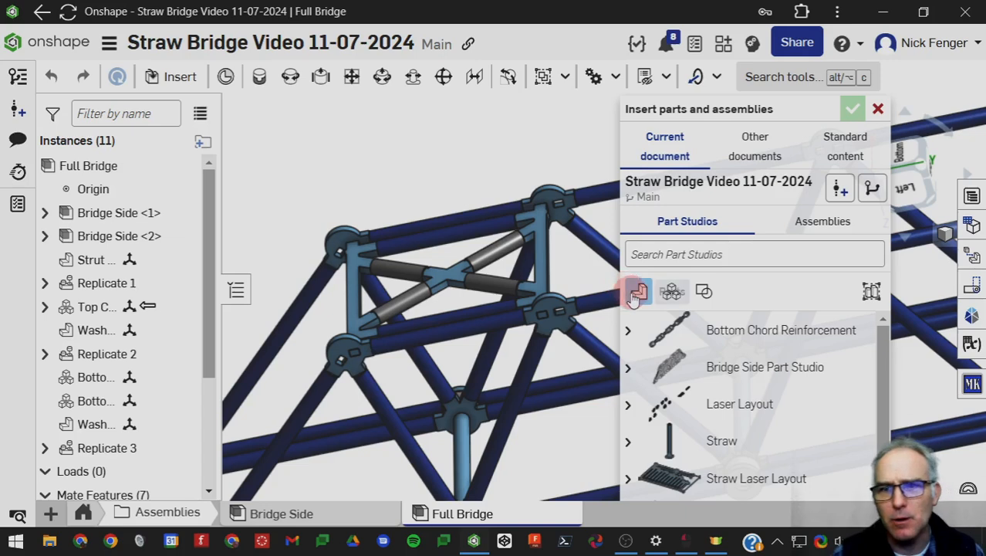
{"action": "left_click", "coordinate": [671, 291]}
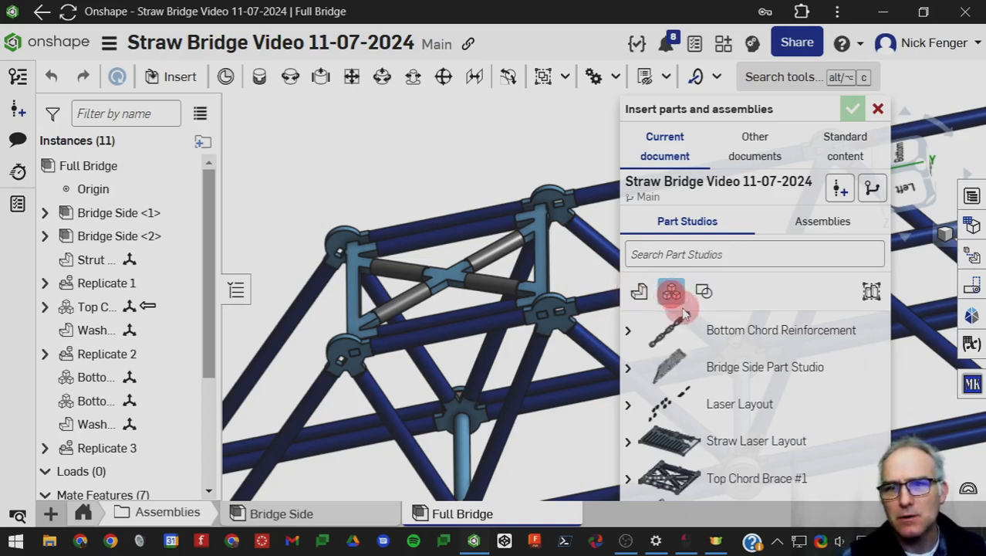
{"action": "left_click", "coordinate": [716, 399]}
{"action": "scroll", "coordinate": [780, 398], "scroll_direction": "down", "scroll_amount": 2}
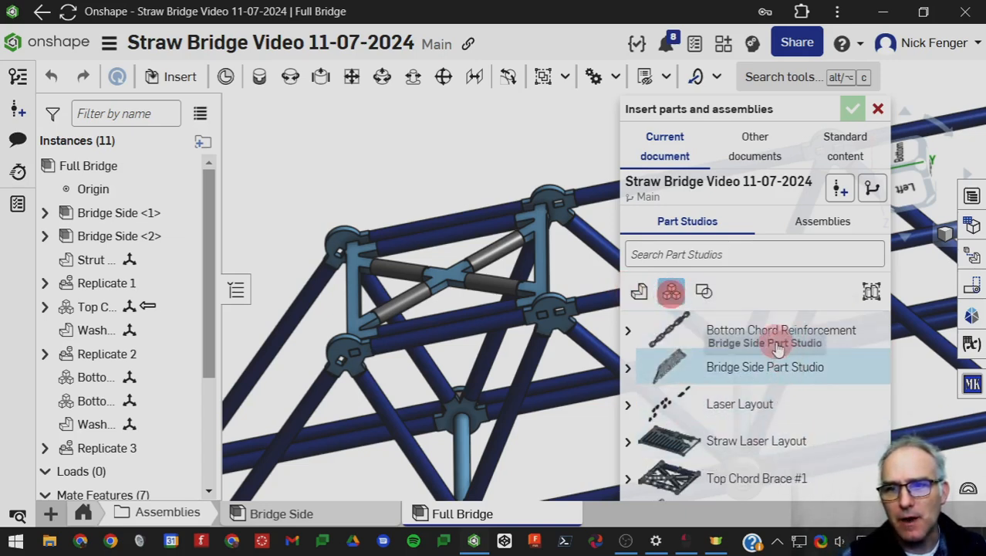
{"action": "scroll", "coordinate": [756, 460], "scroll_direction": "down", "scroll_amount": 2}
{"action": "scroll", "coordinate": [756, 463], "scroll_direction": "down", "scroll_amount": 4}
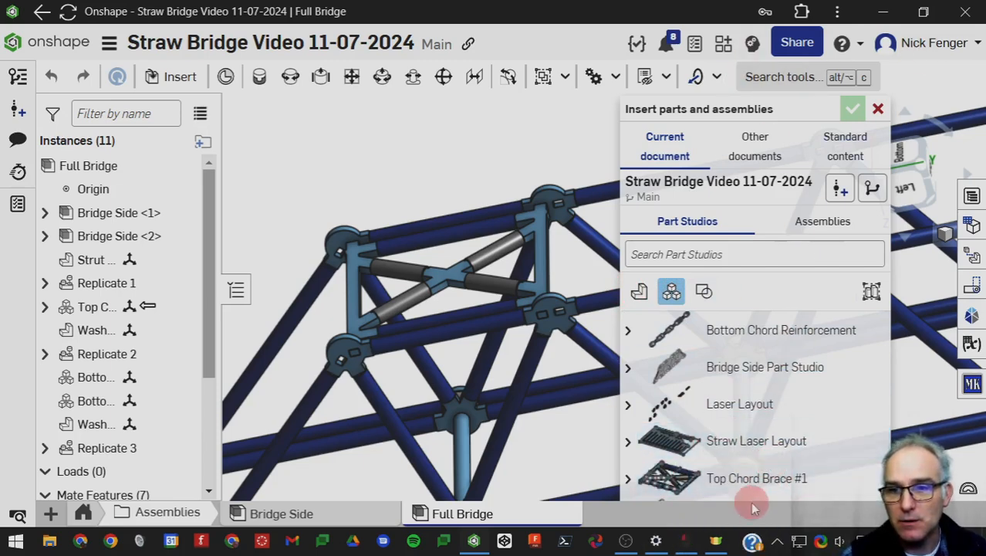
{"action": "left_click_drag", "start_coordinate": [776, 108], "coordinate": [717, 108]}
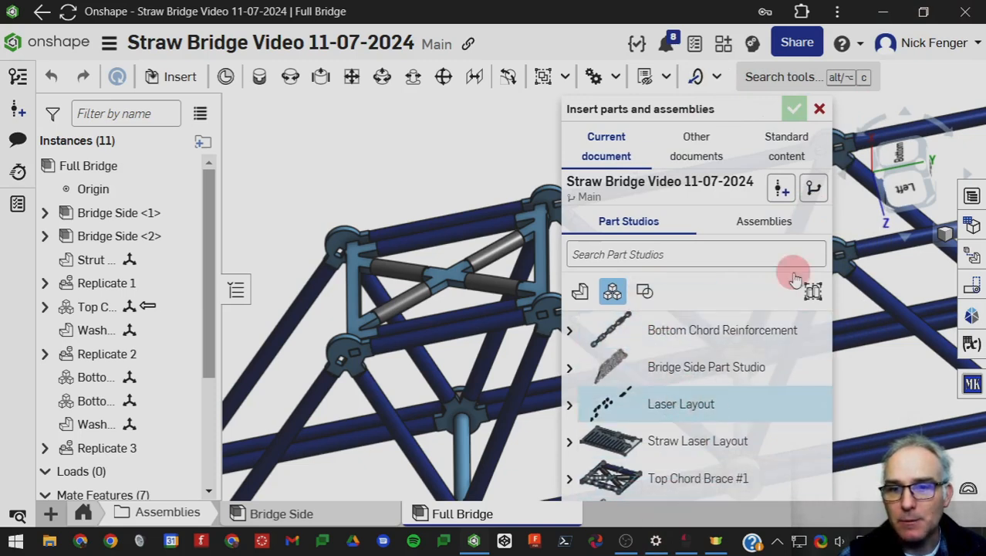
Switch to full screen and insert the Top Chord Center Brace composite part just above the existing top chord brace.
{"action": "left_click", "coordinate": [839, 14]}
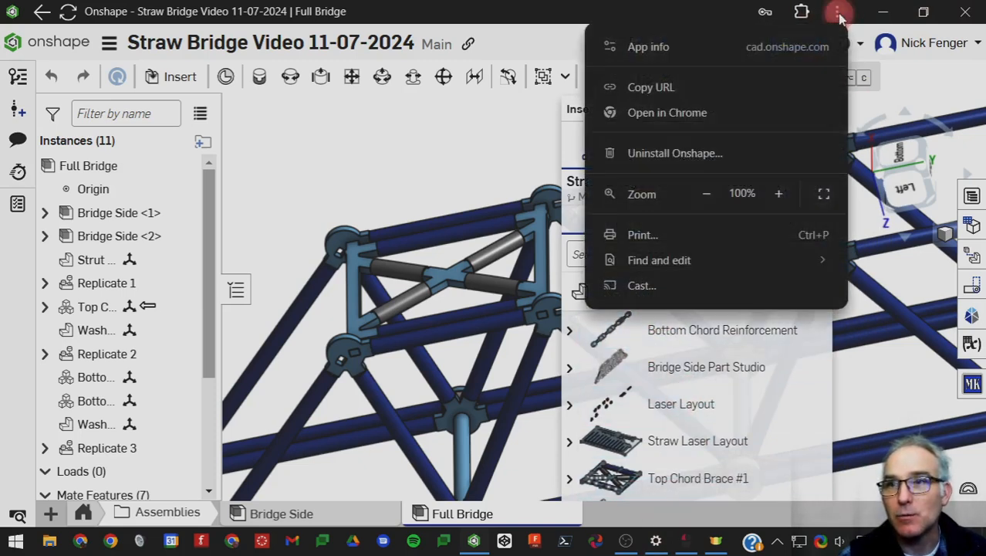
{"action": "left_click", "coordinate": [824, 193]}
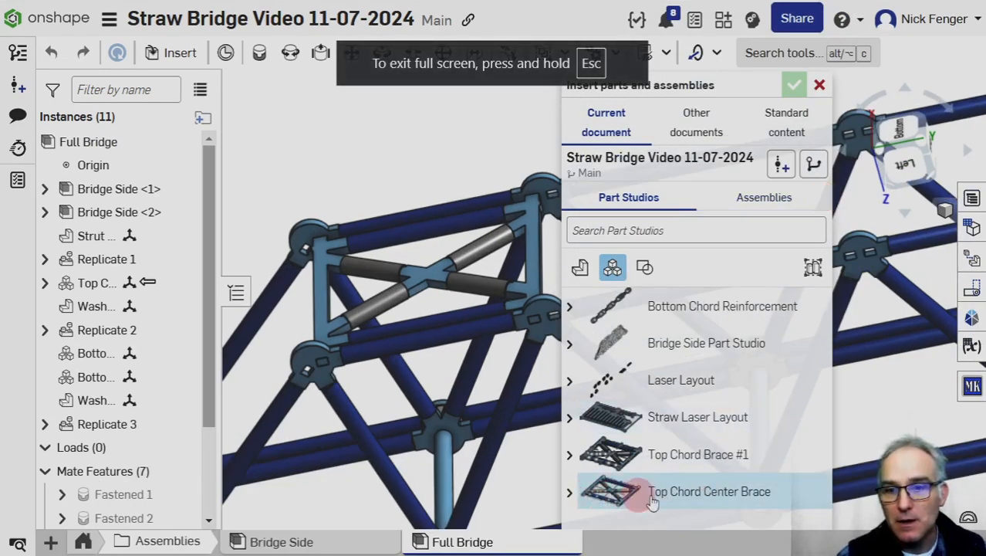
{"action": "left_click", "coordinate": [570, 495]}
{"action": "scroll", "coordinate": [682, 500], "scroll_direction": "down", "scroll_amount": 2}
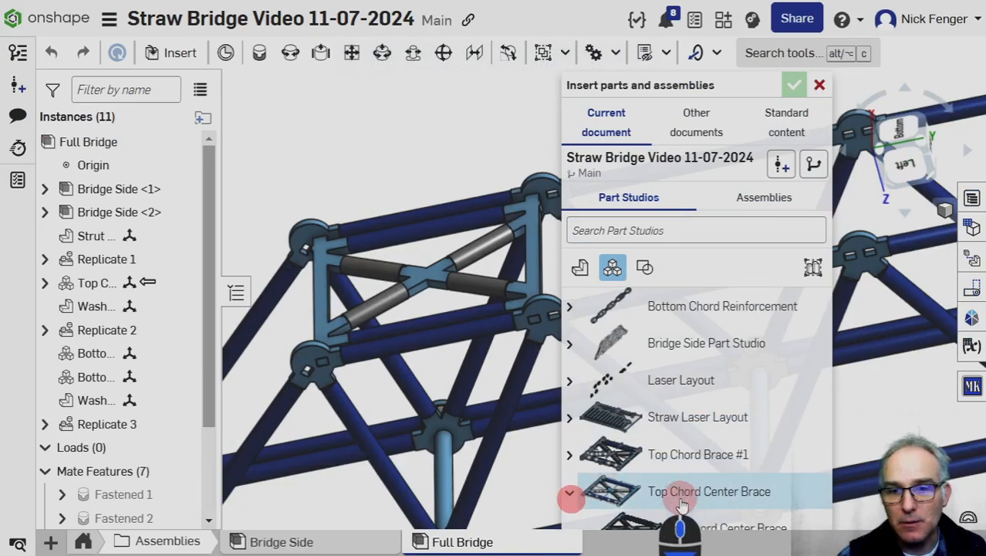
{"action": "left_click", "coordinate": [652, 528]}
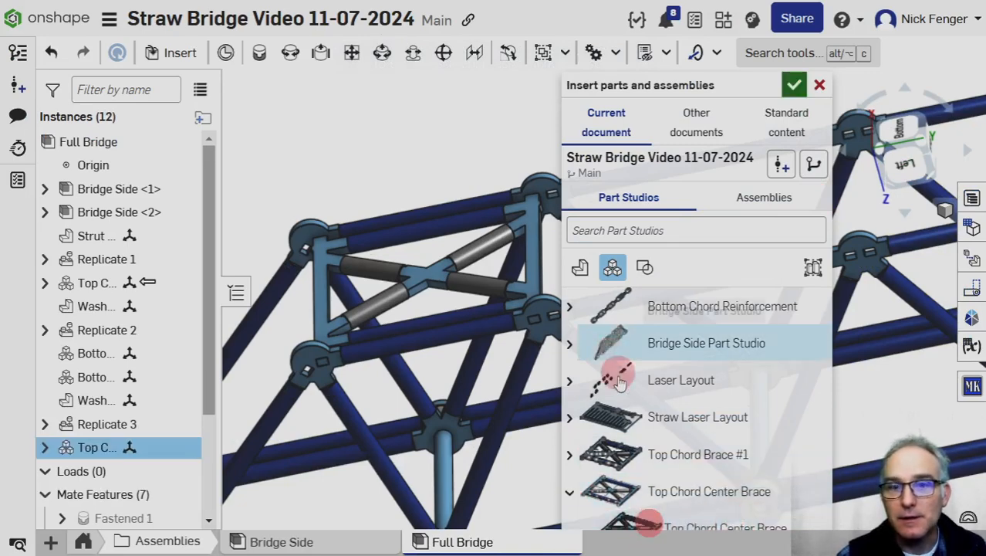
{"action": "left_click", "coordinate": [414, 137]}
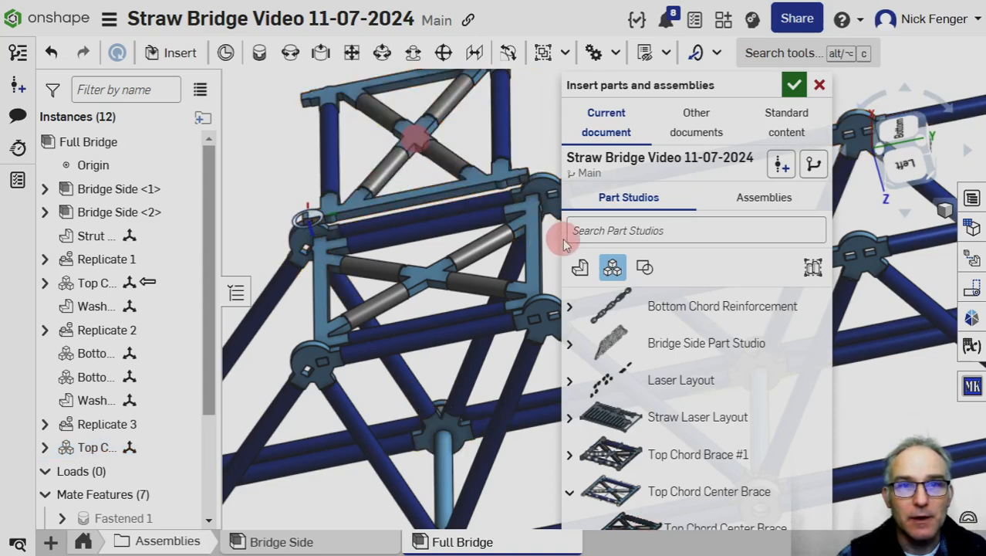
{"action": "left_click", "coordinate": [795, 87]}
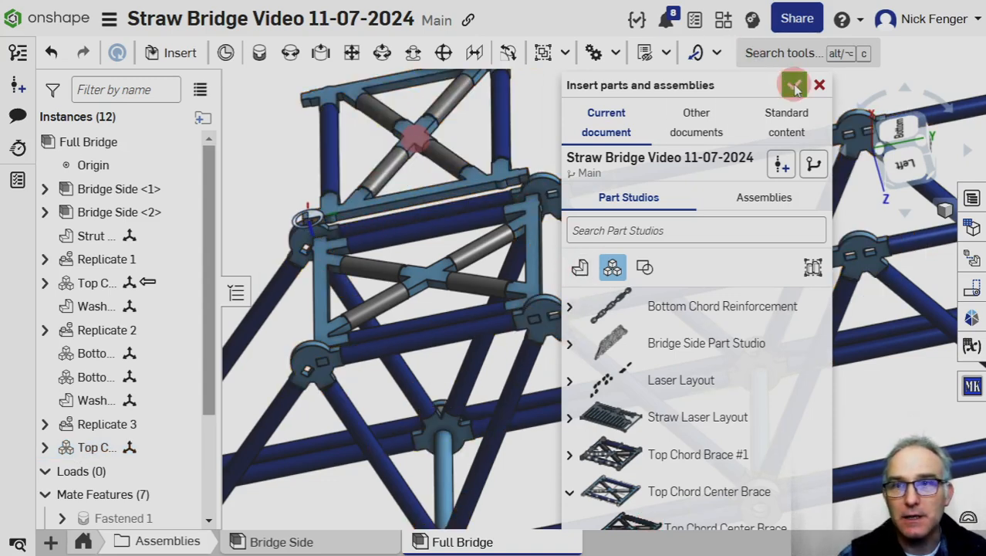
{"action": "middle_click_drag", "start_coordinate": [596, 120], "coordinate": [622, 209]}
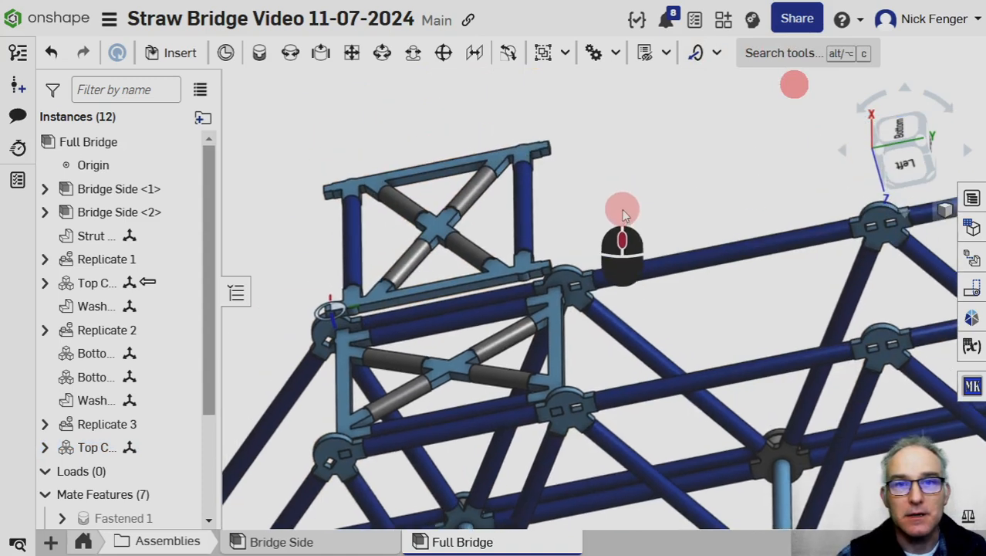
Move the Top Chord Center Brace clear of the bridge and edit it in the context of the Full Bridge assembly.
{"action": "left_click_drag", "start_coordinate": [455, 215], "coordinate": [736, 139]}
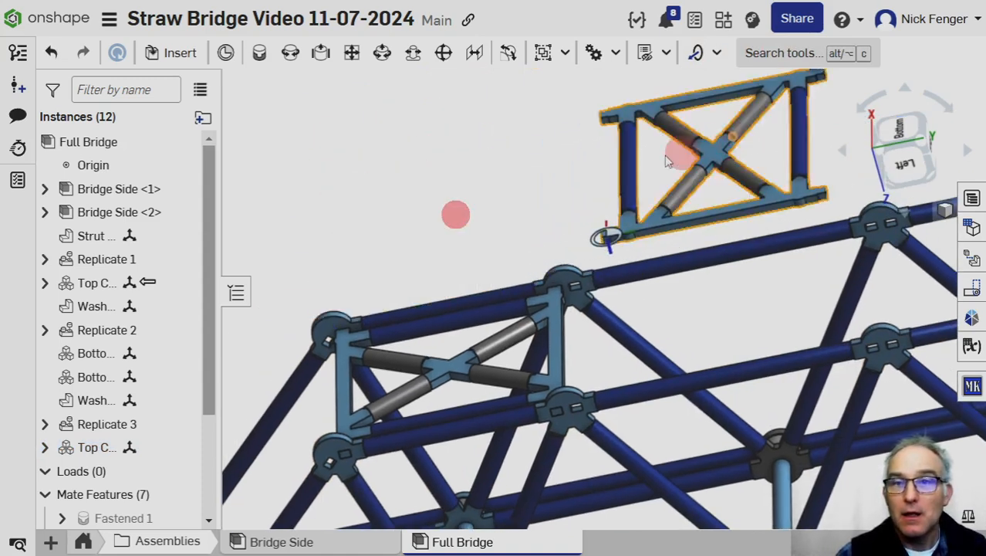
{"action": "right_click", "coordinate": [628, 223]}
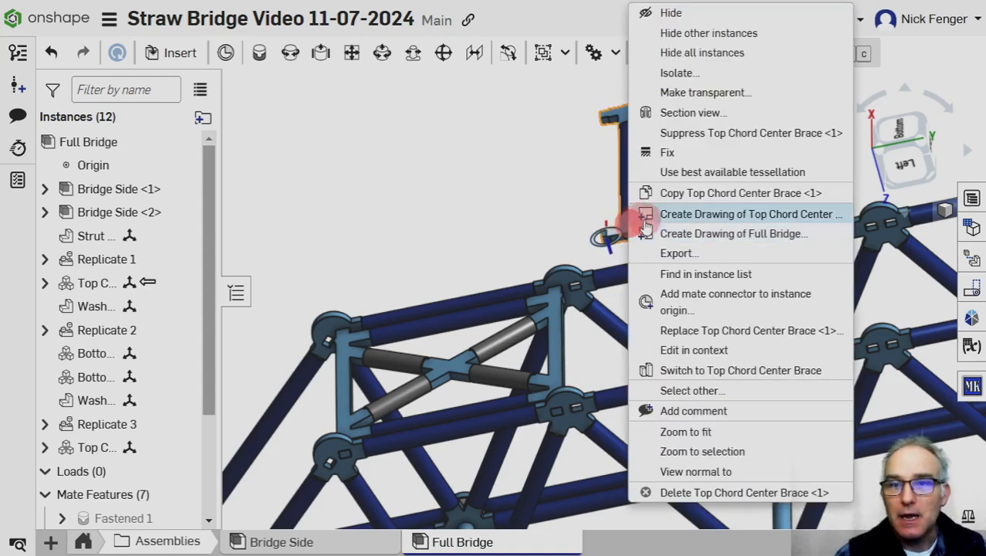
{"action": "left_click", "coordinate": [689, 349]}
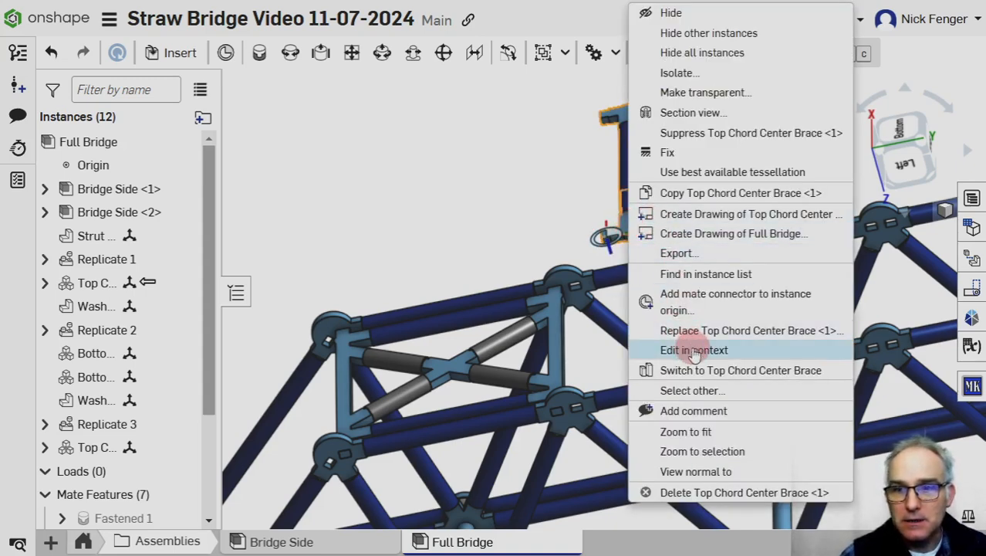
{"action": "scroll", "coordinate": [631, 328], "scroll_direction": "down", "scroll_amount": 3}
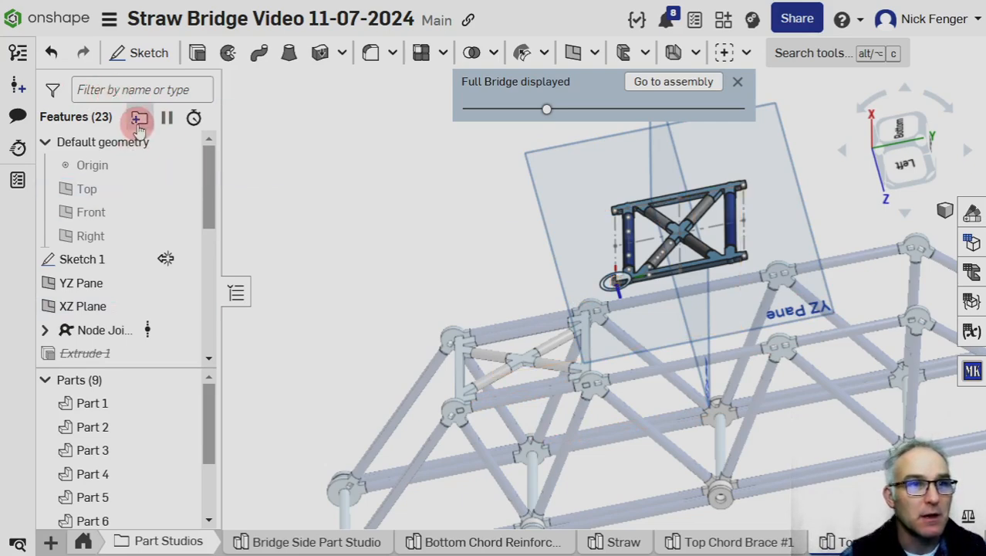
Open Sketch 1 for editing and delete the broken external references from the frame's two upper corner points.
{"action": "mouse_move", "coordinate": [168, 262]}
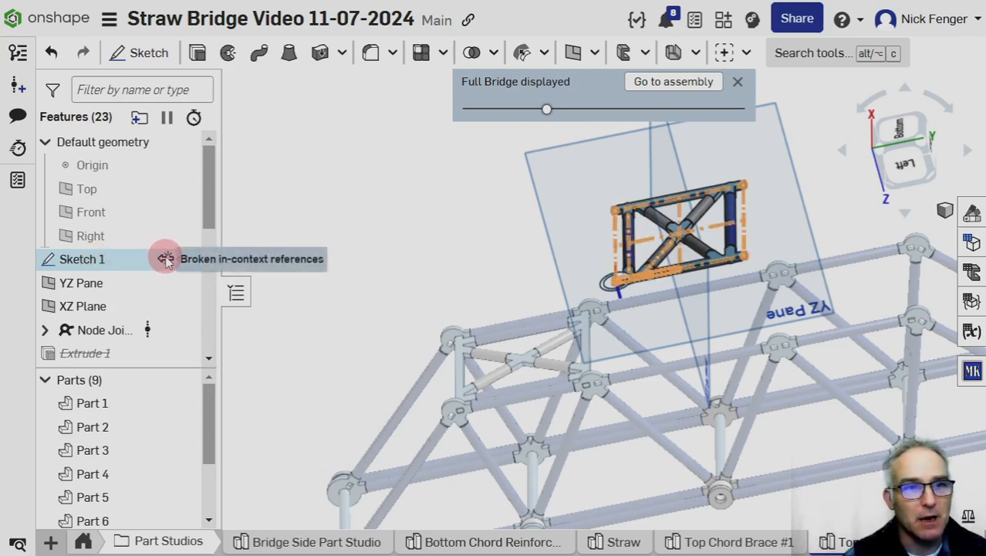
{"action": "double_click", "coordinate": [108, 264]}
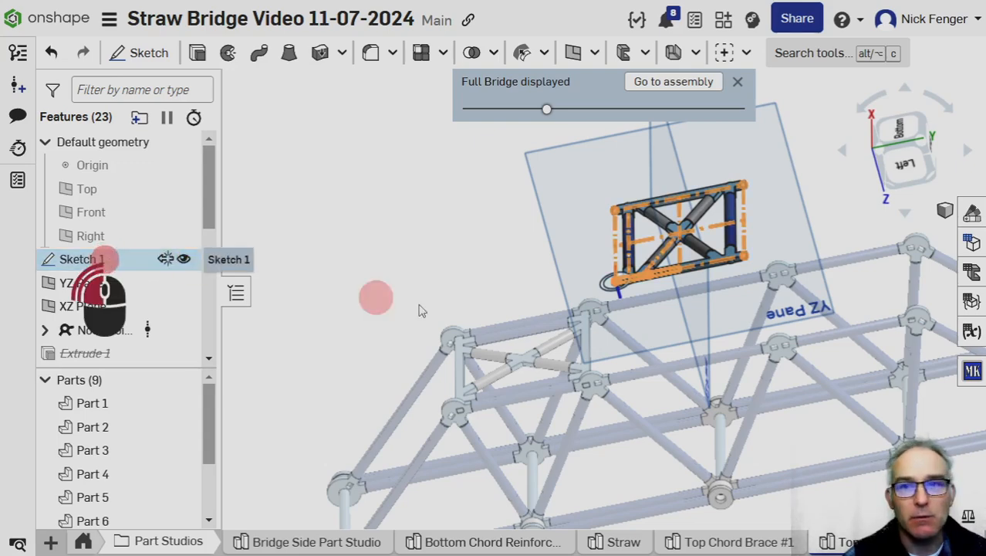
{"action": "scroll", "coordinate": [479, 345], "scroll_direction": "up", "scroll_amount": 3}
{"action": "middle_click_drag", "start_coordinate": [478, 345], "coordinate": [348, 357]}
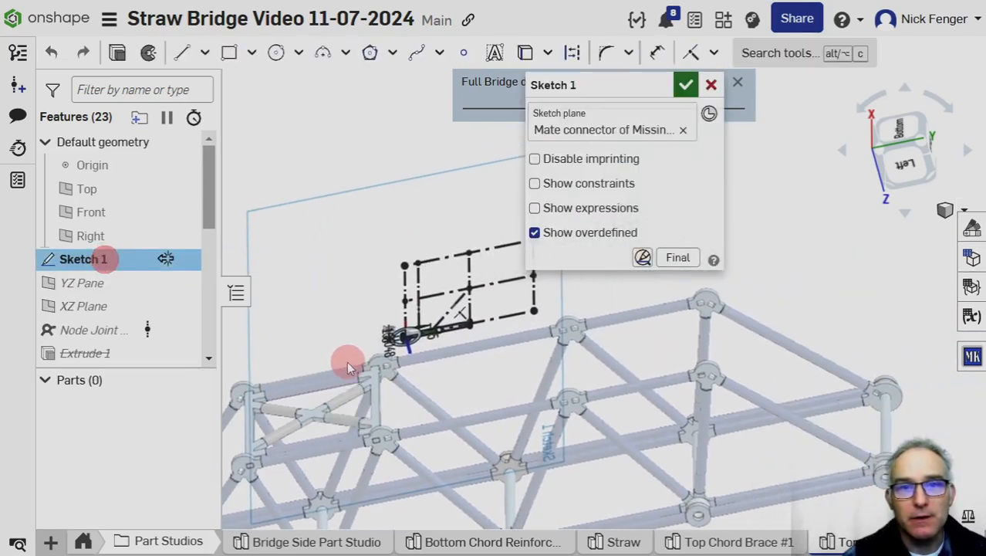
{"action": "scroll", "coordinate": [454, 352], "scroll_direction": "down", "scroll_amount": 2}
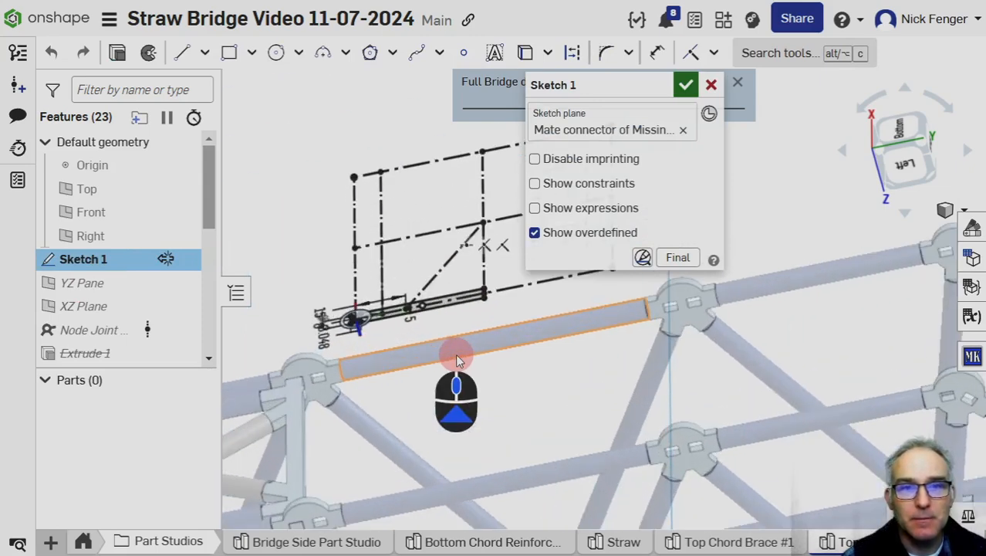
{"action": "scroll", "coordinate": [456, 386], "scroll_direction": "down", "scroll_amount": 3}
{"action": "scroll", "coordinate": [404, 358], "scroll_direction": "down", "scroll_amount": 1}
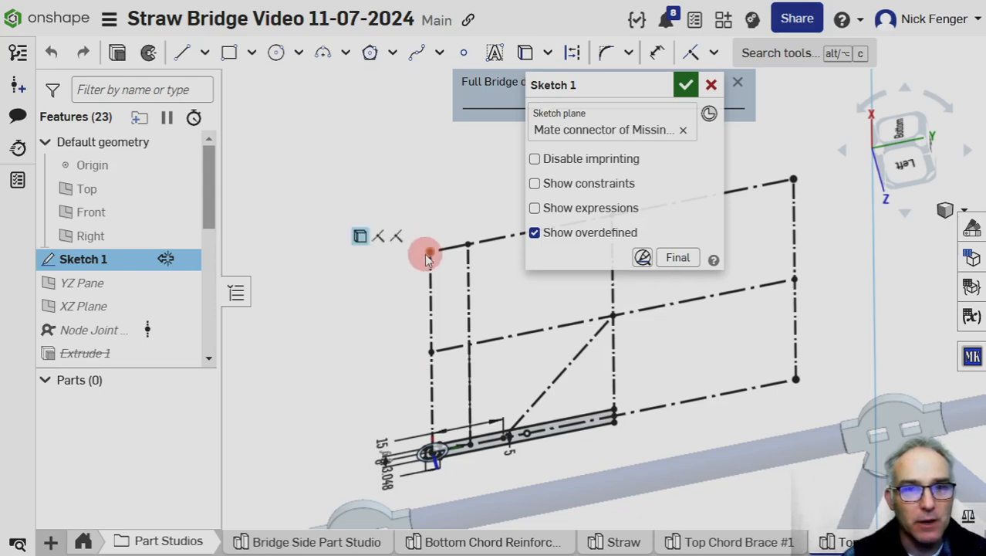
{"action": "left_click", "coordinate": [369, 236]}
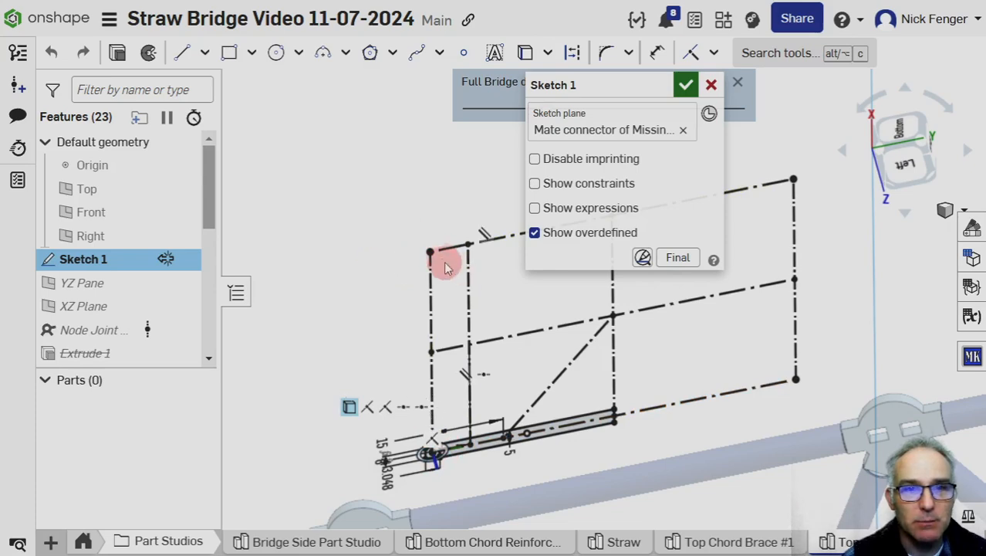
{"action": "left_click", "coordinate": [435, 214]}
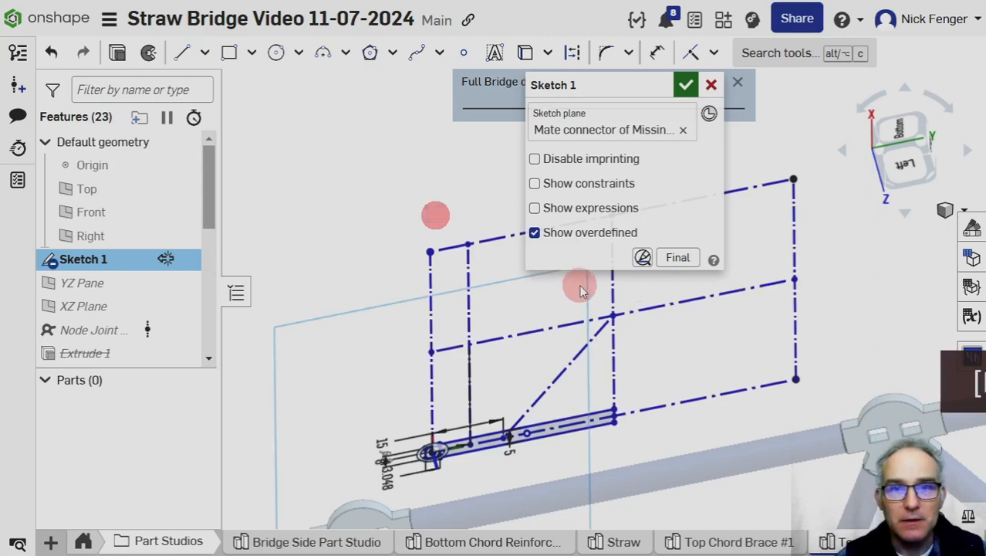
{"action": "middle_click_drag", "start_coordinate": [733, 287], "coordinate": [562, 444]}
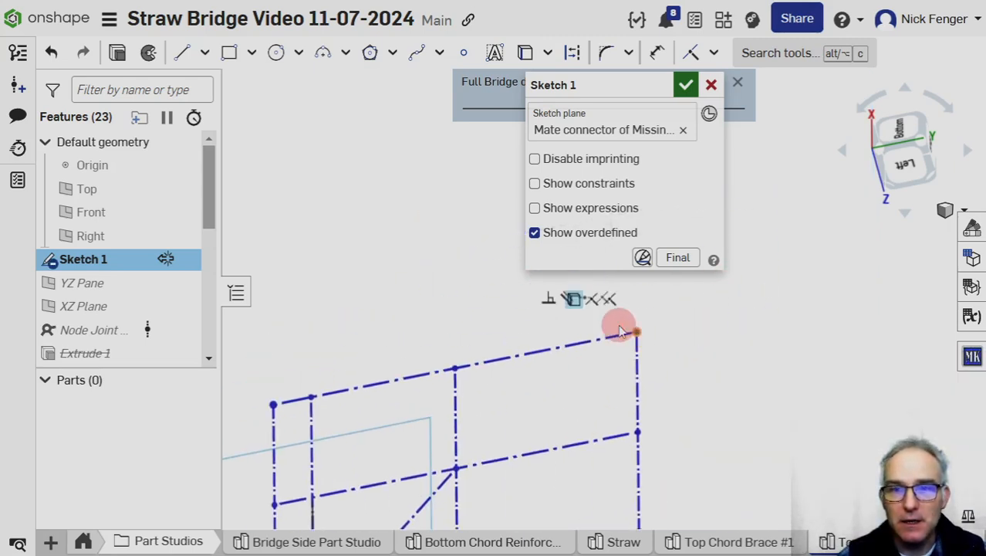
{"action": "left_click", "coordinate": [573, 299]}
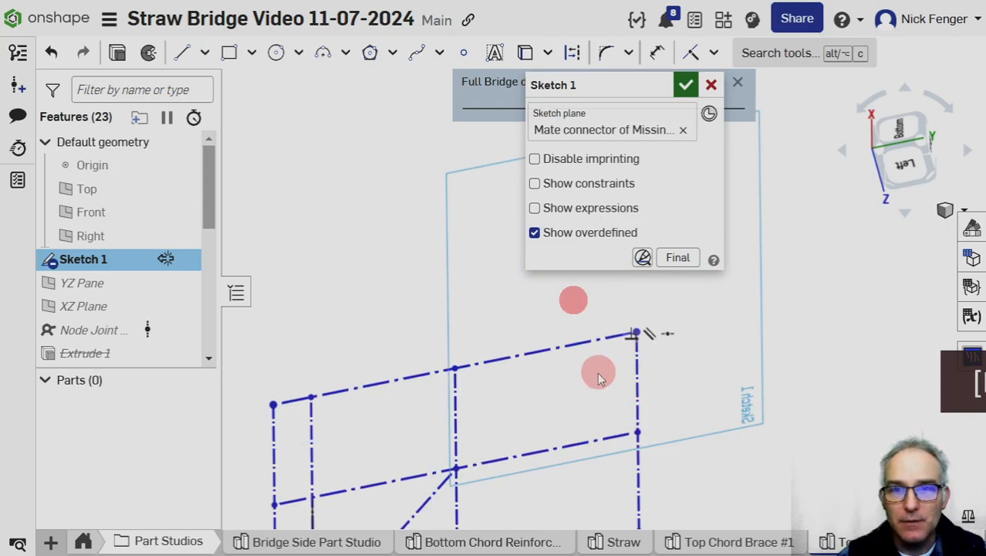
Delete the broken external references from the frame's two lower corner points in Sketch 1.
{"action": "middle_click_drag", "start_coordinate": [572, 387], "coordinate": [448, 232]}
{"action": "left_click", "coordinate": [513, 380]}
{"action": "left_click", "coordinate": [555, 344]}
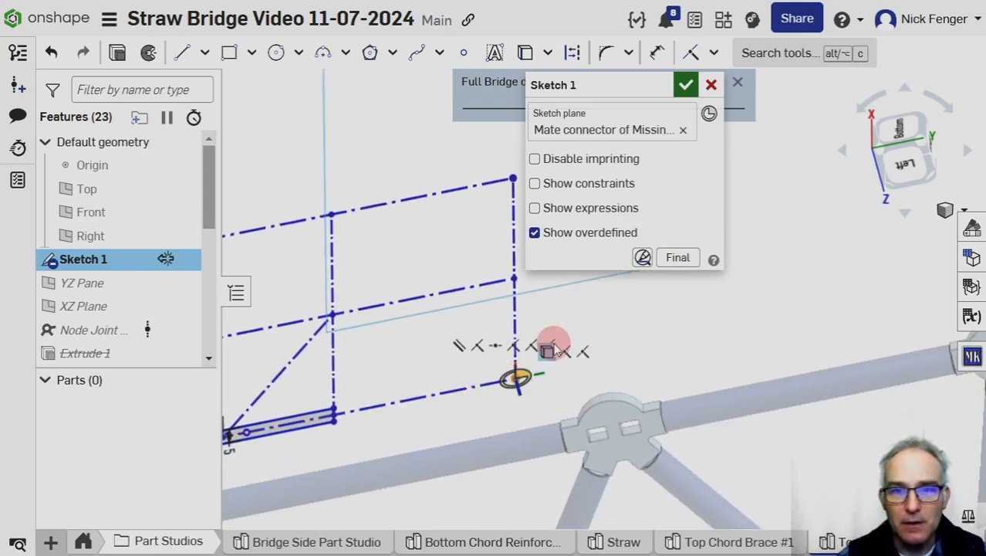
{"action": "left_click", "coordinate": [547, 351]}
{"action": "key", "text": "Delete"}
{"action": "middle_click_drag", "start_coordinate": [421, 346], "coordinate": [647, 289]}
{"action": "mouse_move", "coordinate": [378, 395]}
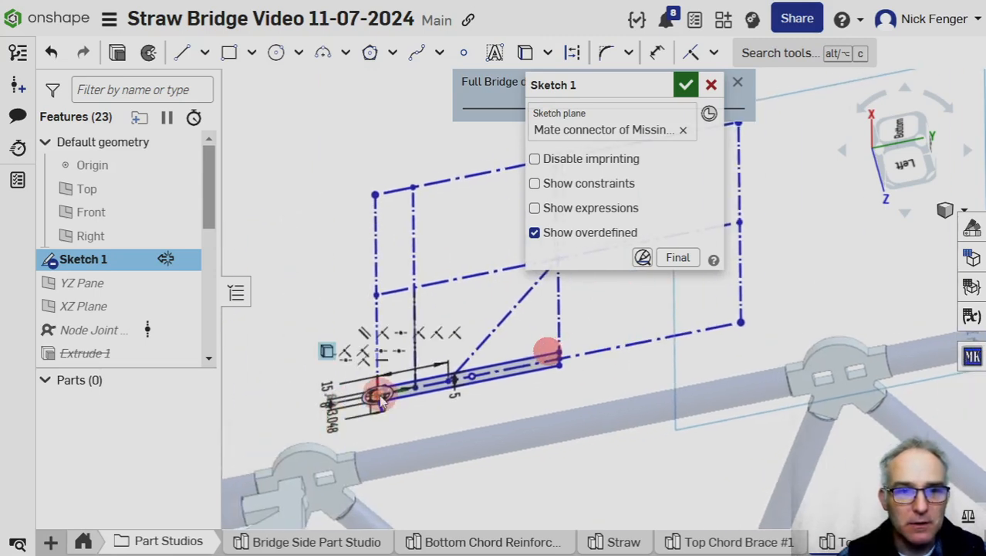
{"action": "left_click", "coordinate": [329, 353]}
{"action": "key", "text": "Delete"}
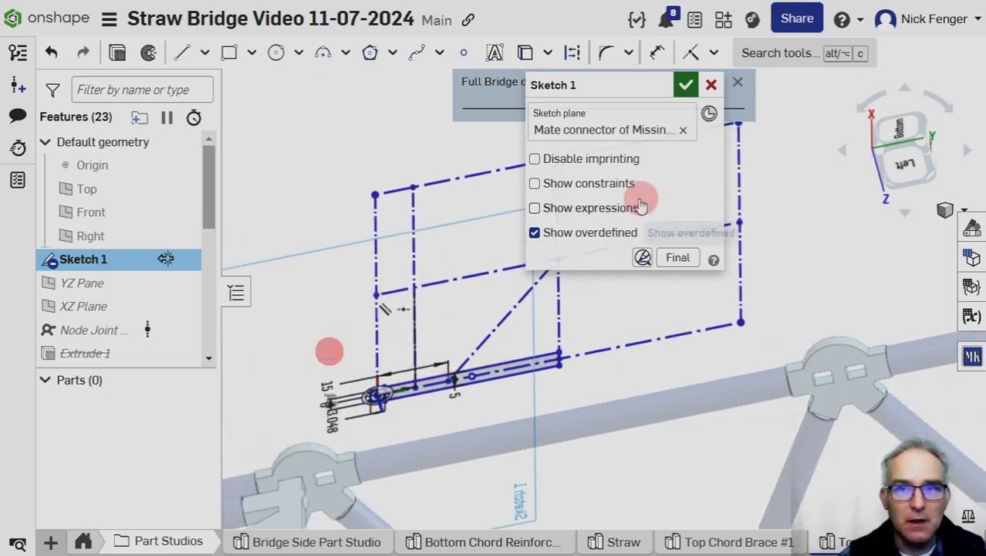
Remove the missing-context mate connector as Sketch 1's plane, enable mate connector selection, and close the sketch without a plane.
{"action": "left_click", "coordinate": [686, 131]}
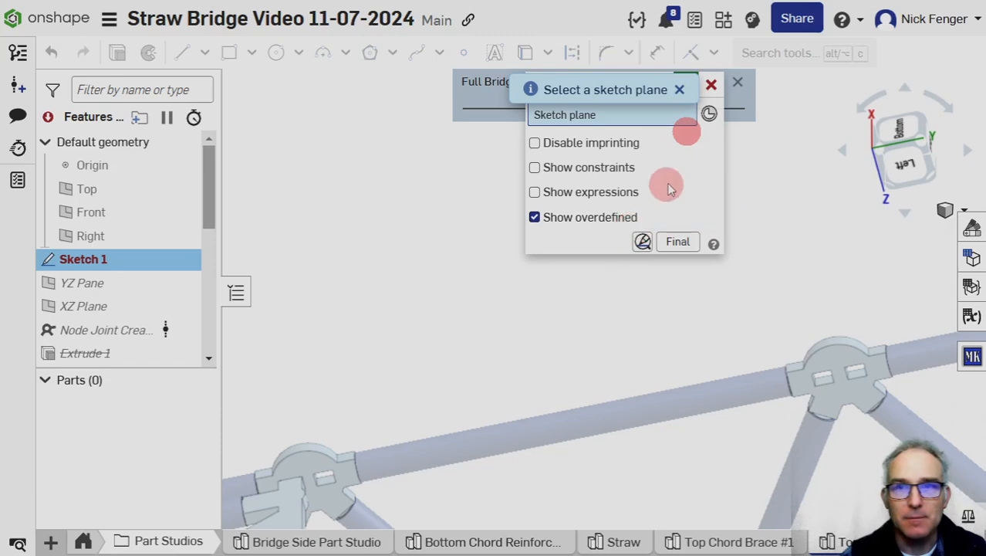
{"action": "left_click", "coordinate": [709, 114]}
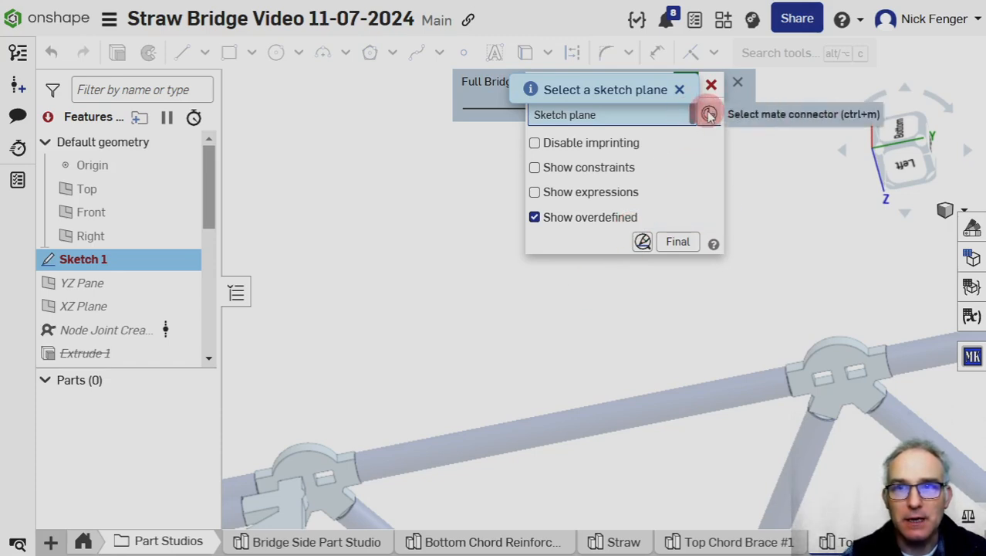
{"action": "scroll", "coordinate": [532, 287], "scroll_direction": "down", "scroll_amount": 5}
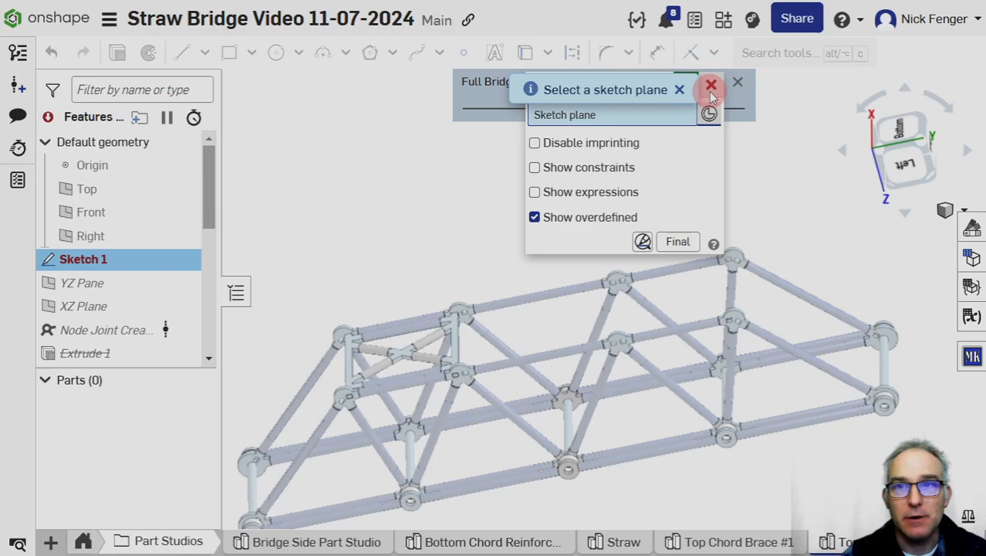
{"action": "left_click", "coordinate": [680, 90]}
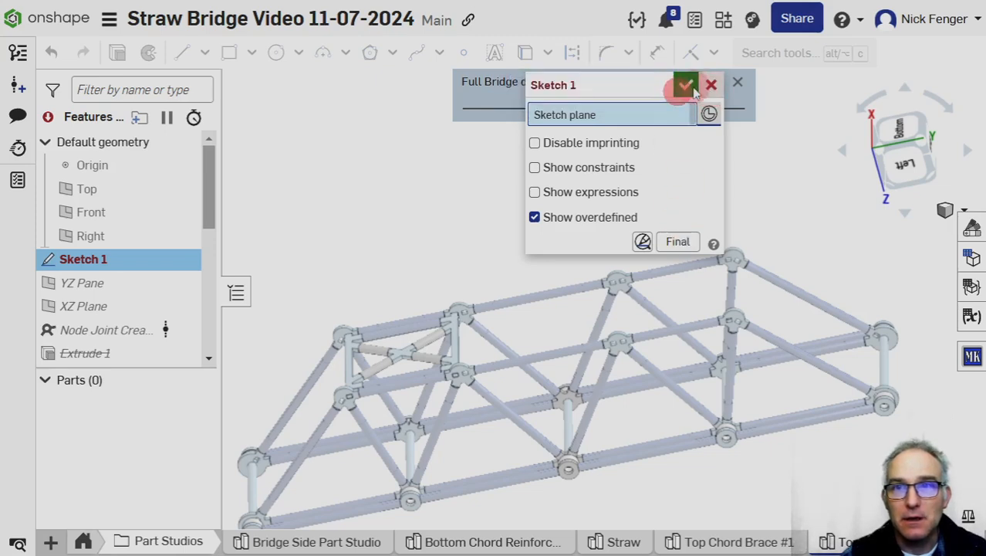
{"action": "left_click", "coordinate": [684, 82]}
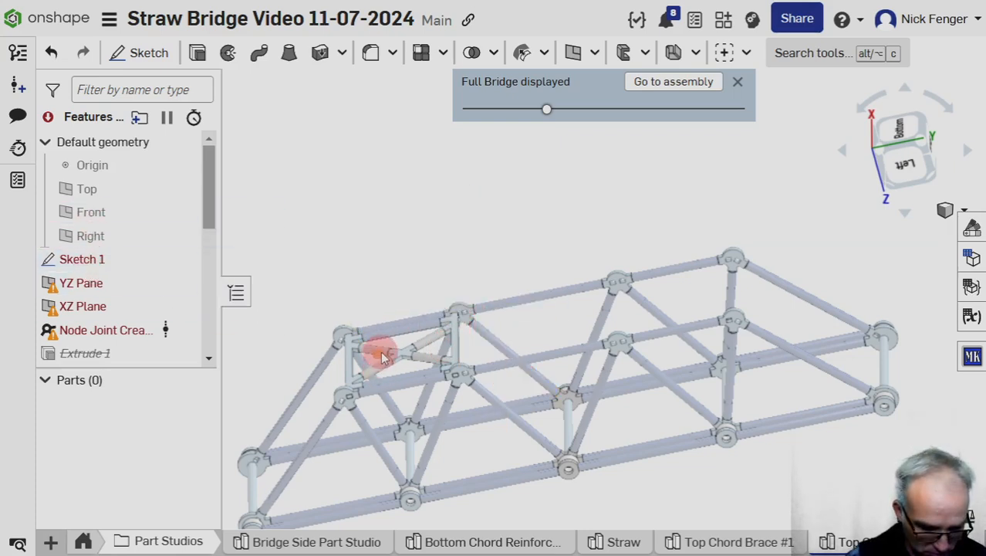
Return to the Full Bridge assembly and show its mate connectors.
{"action": "key", "text": "j"}
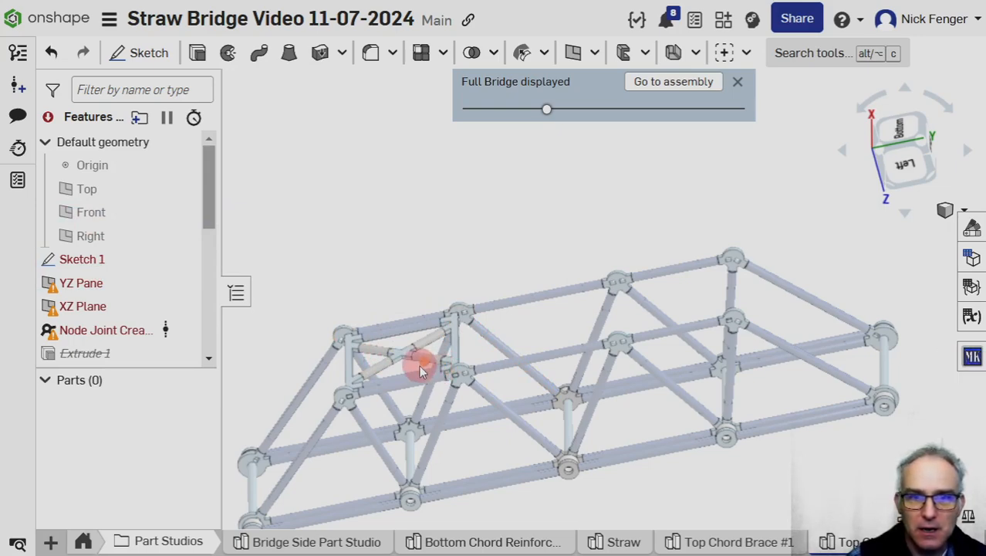
{"action": "key", "text": "k"}
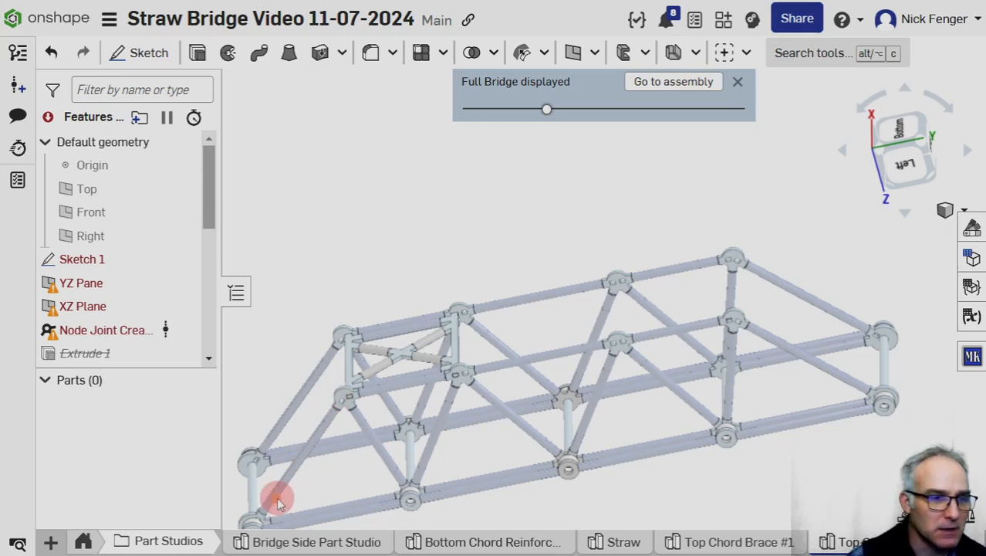
{"action": "left_click", "coordinate": [83, 540]}
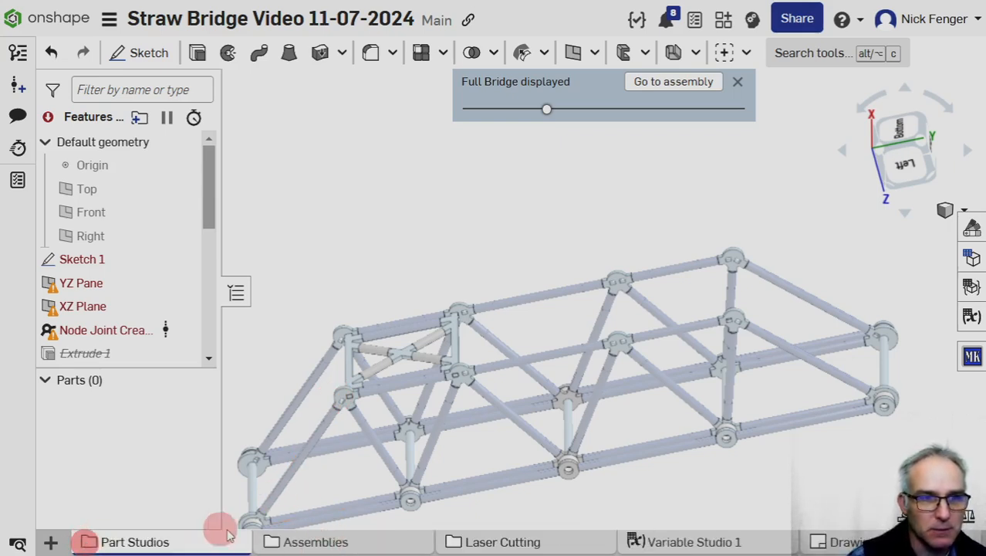
{"action": "mouse_move", "coordinate": [323, 545]}
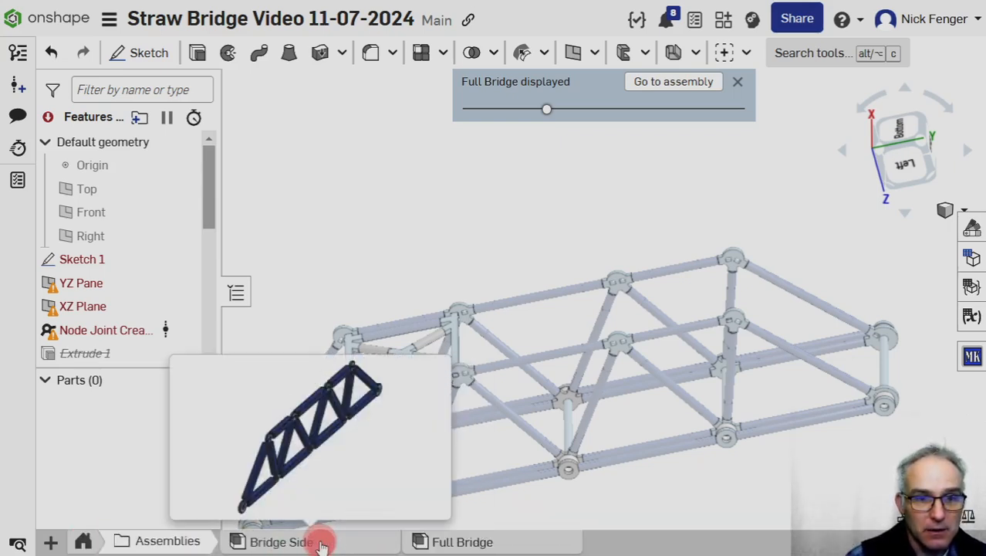
{"action": "left_click", "coordinate": [445, 542]}
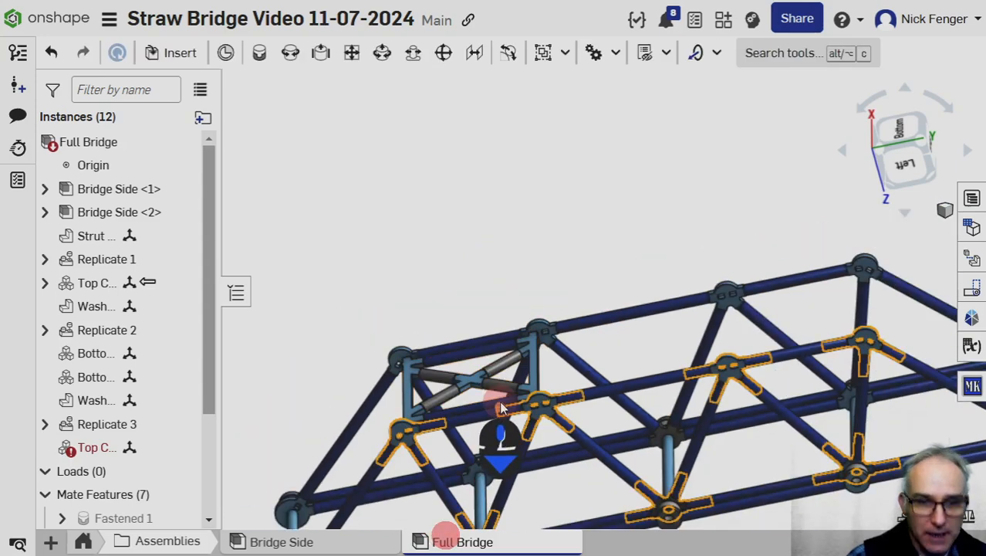
{"action": "key", "text": "k"}
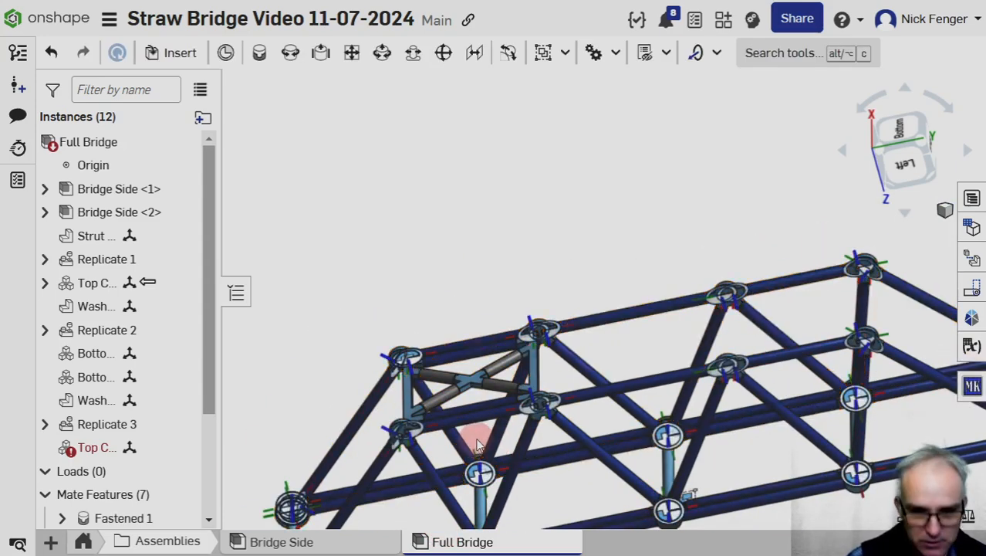
{"action": "key", "text": "j"}
{"action": "middle_click_drag", "start_coordinate": [566, 433], "coordinate": [528, 320]}
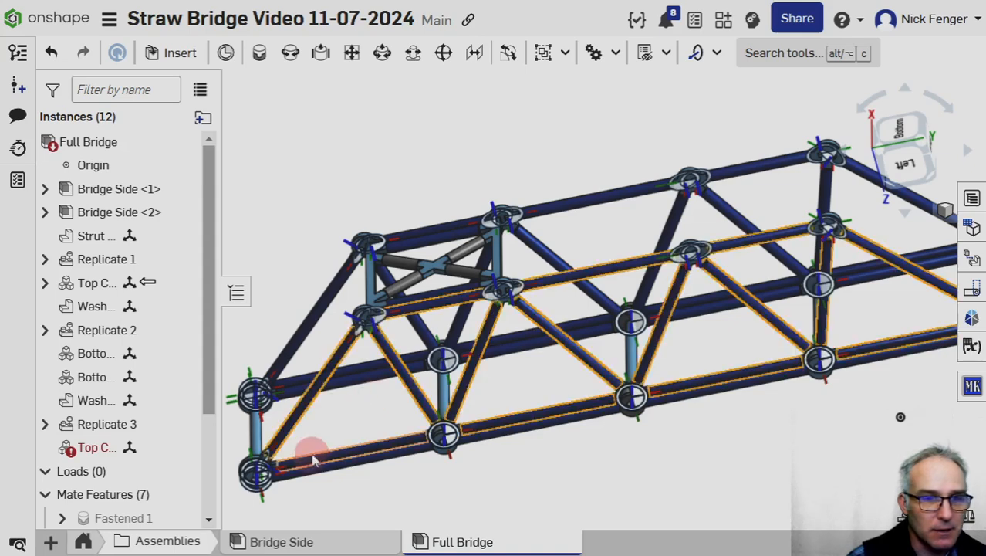
Switch to the Top Chord Center Brace part studio from its assembly instance and go back to the Full Bridge assembly.
{"action": "mouse_move", "coordinate": [91, 456]}
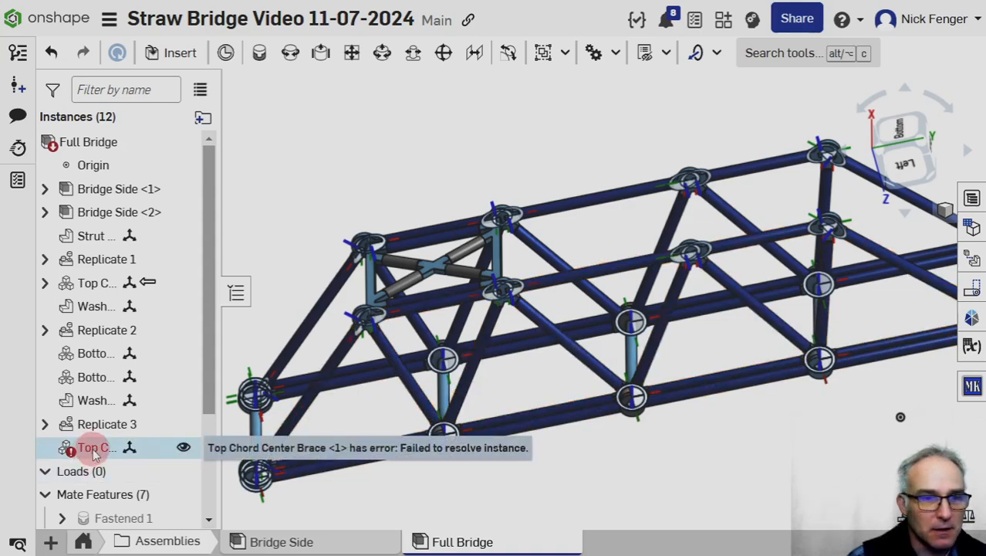
{"action": "right_click", "coordinate": [96, 453]}
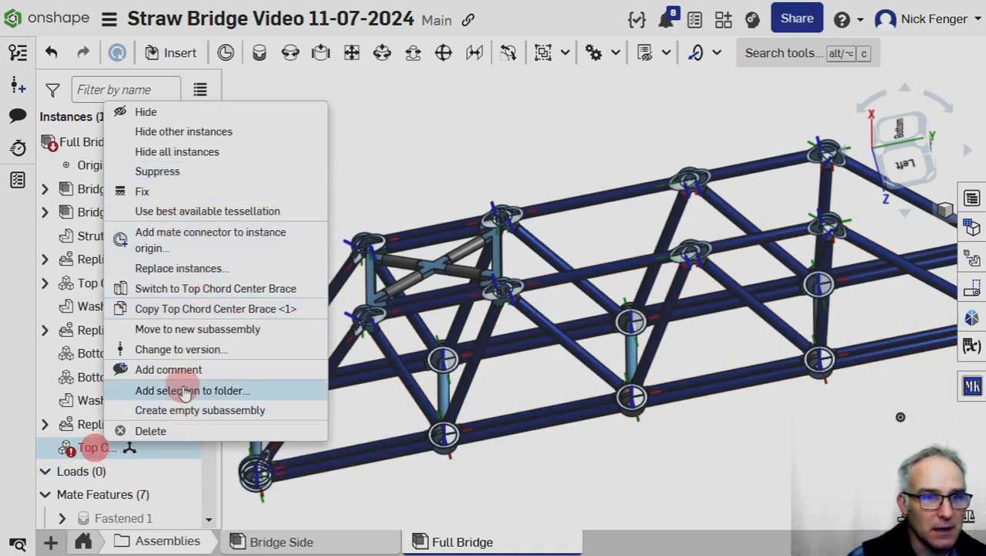
{"action": "left_click", "coordinate": [185, 293]}
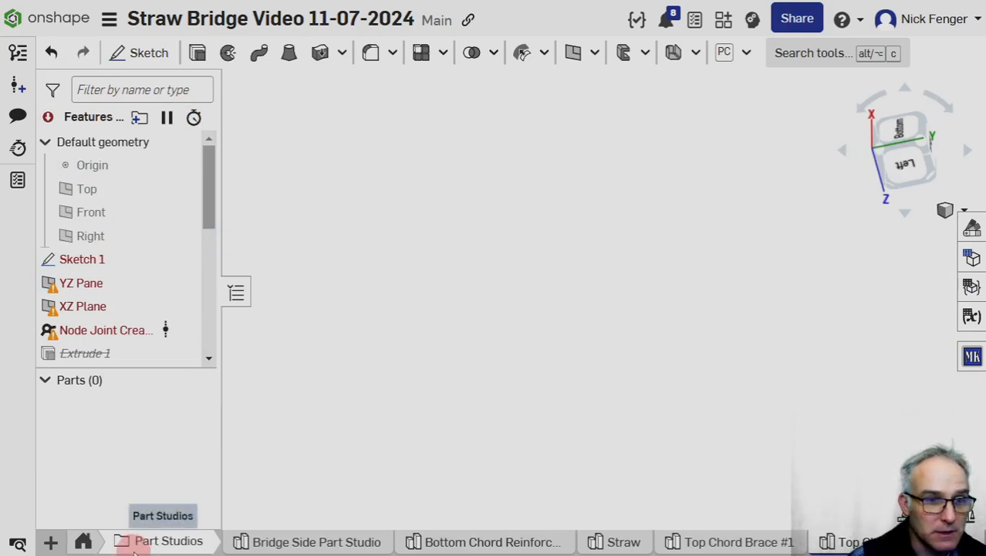
{"action": "left_click", "coordinate": [83, 541]}
{"action": "left_click", "coordinate": [299, 541]}
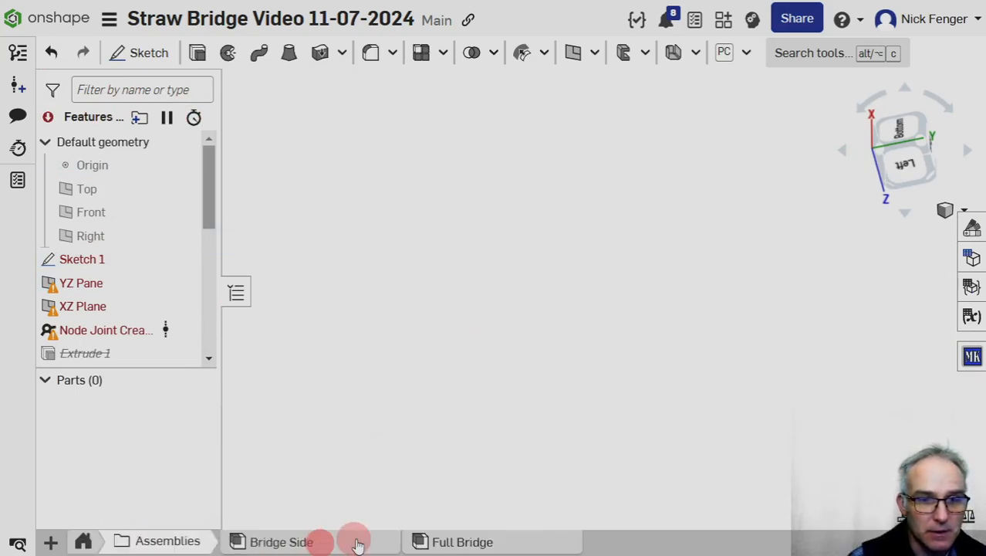
{"action": "left_click", "coordinate": [463, 538]}
{"action": "scroll", "coordinate": [417, 314], "scroll_direction": "down", "scroll_amount": 5}
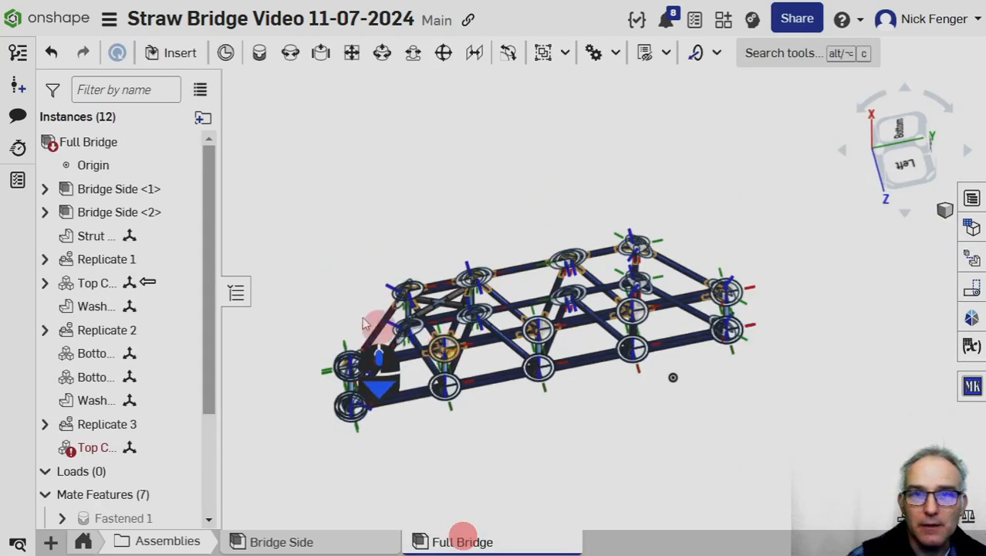
Switch to the Top Chord Center Brace part studio from its failed assembly instance and set Sketch 1's plane to the Top plane.
{"action": "mouse_move", "coordinate": [89, 449]}
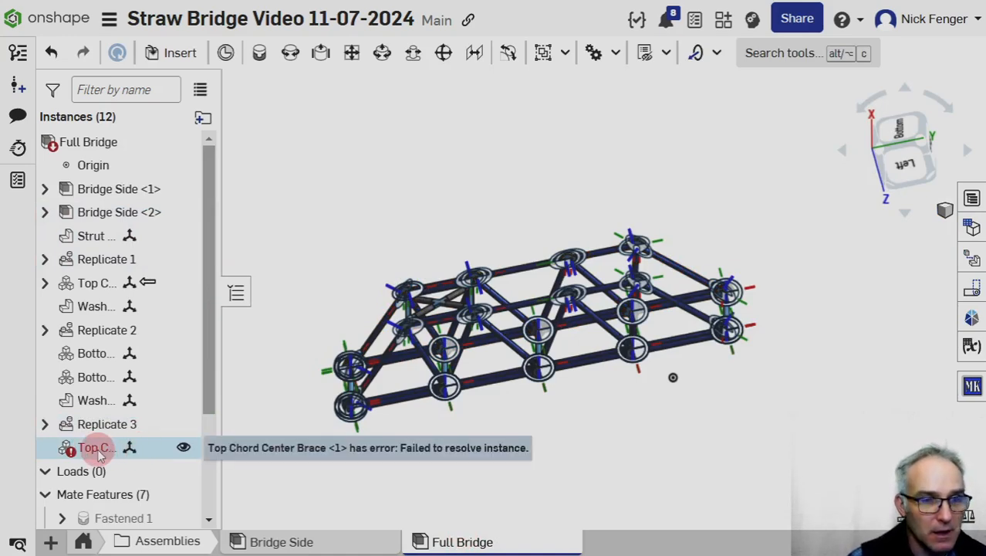
{"action": "right_click", "coordinate": [98, 448]}
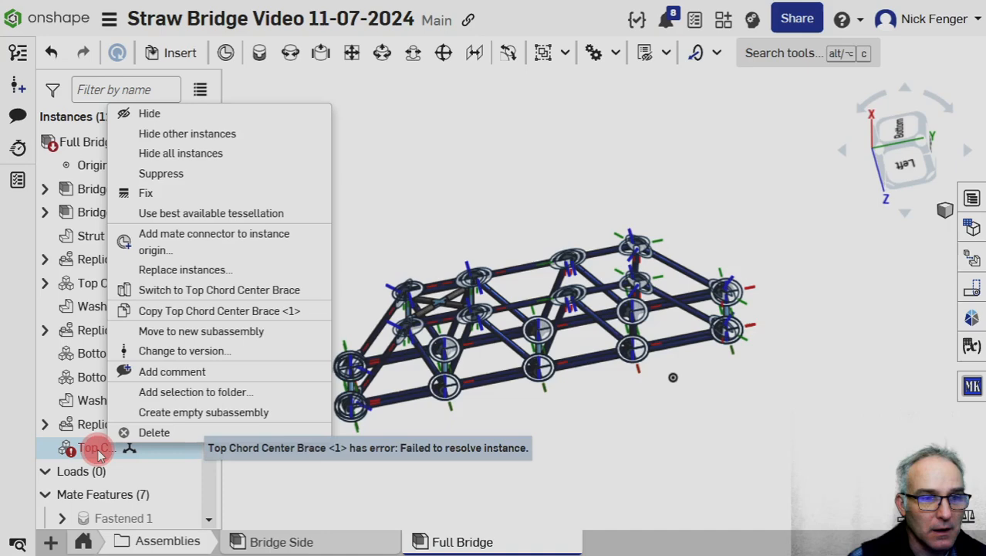
{"action": "left_click", "coordinate": [189, 289]}
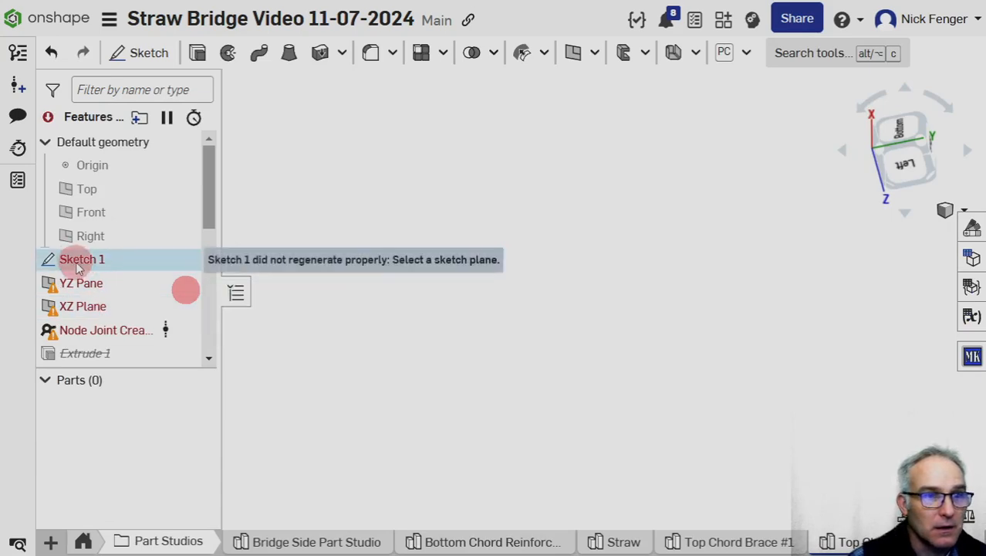
{"action": "double_click", "coordinate": [80, 261]}
{"action": "left_click", "coordinate": [607, 233]}
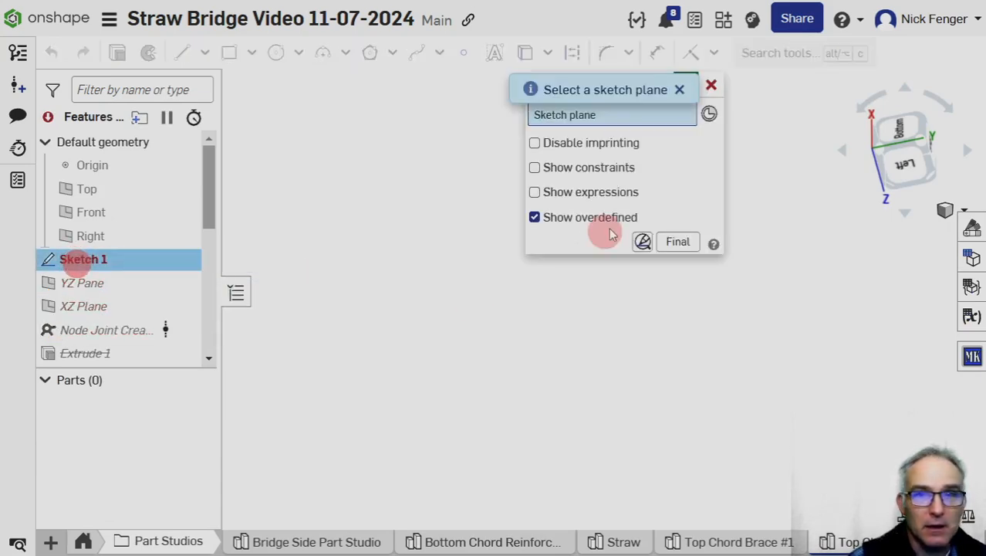
{"action": "left_click", "coordinate": [649, 113]}
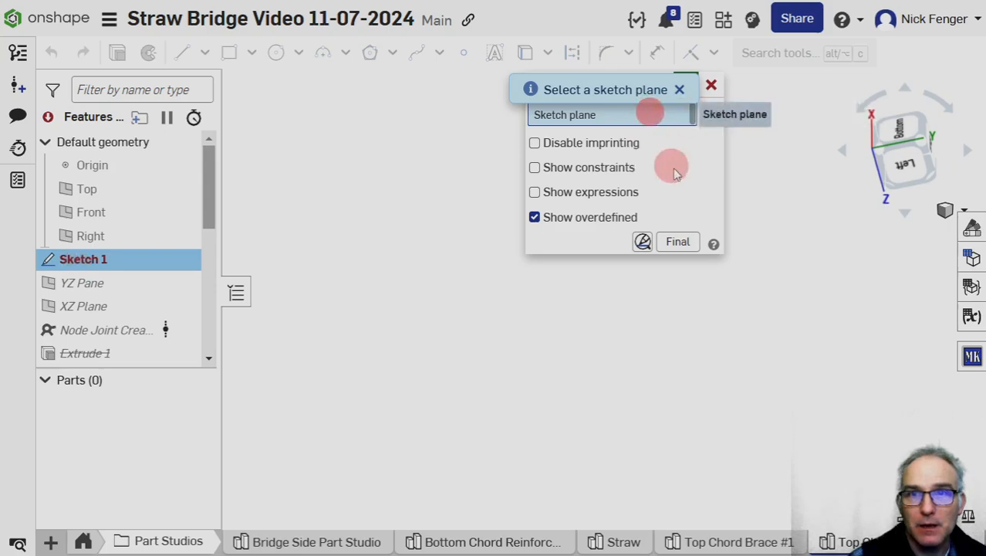
{"action": "left_click", "coordinate": [99, 193]}
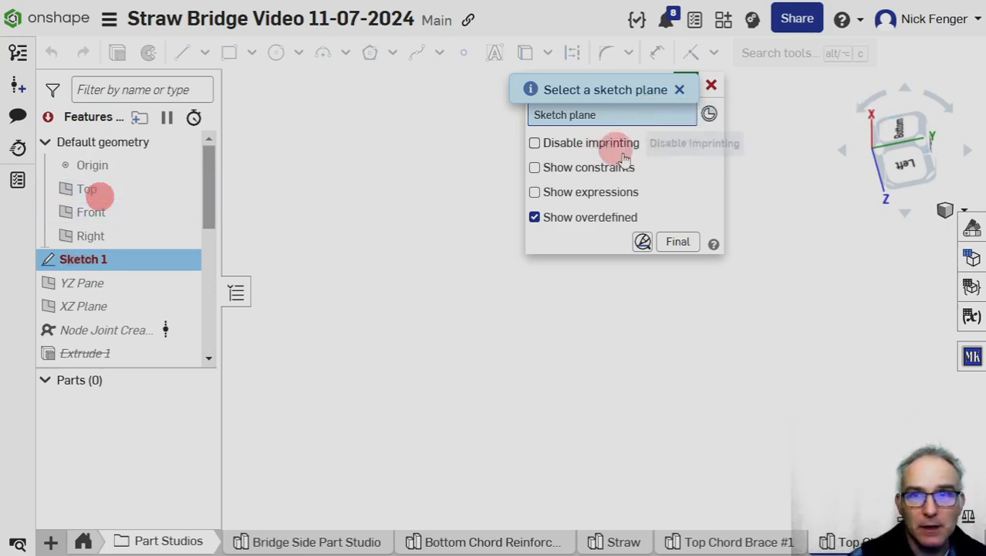
{"action": "left_click", "coordinate": [684, 86]}
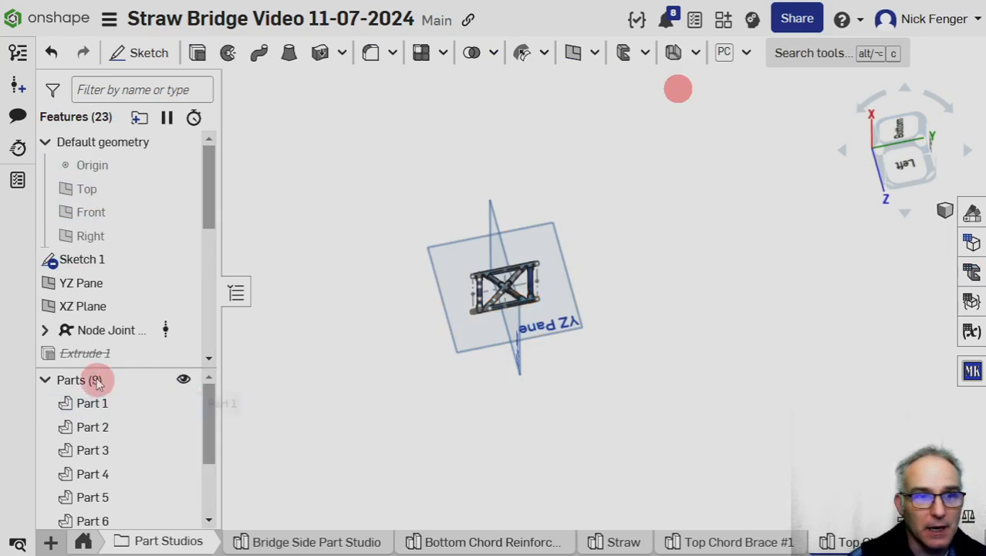
Return to the Full Bridge assembly and edit the Top Chord Center Brace in context.
{"action": "left_click", "coordinate": [84, 538]}
{"action": "left_click", "coordinate": [385, 538]}
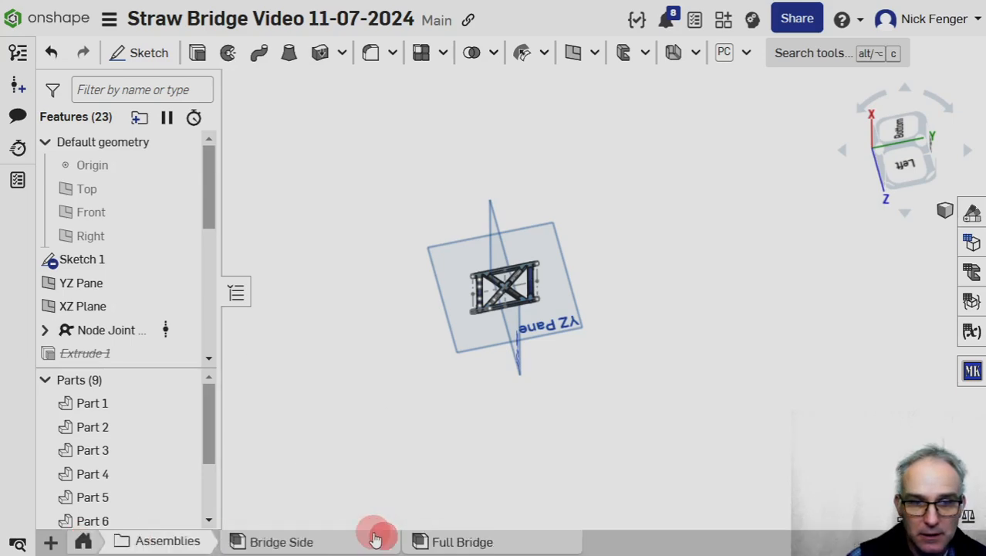
{"action": "left_click", "coordinate": [488, 544]}
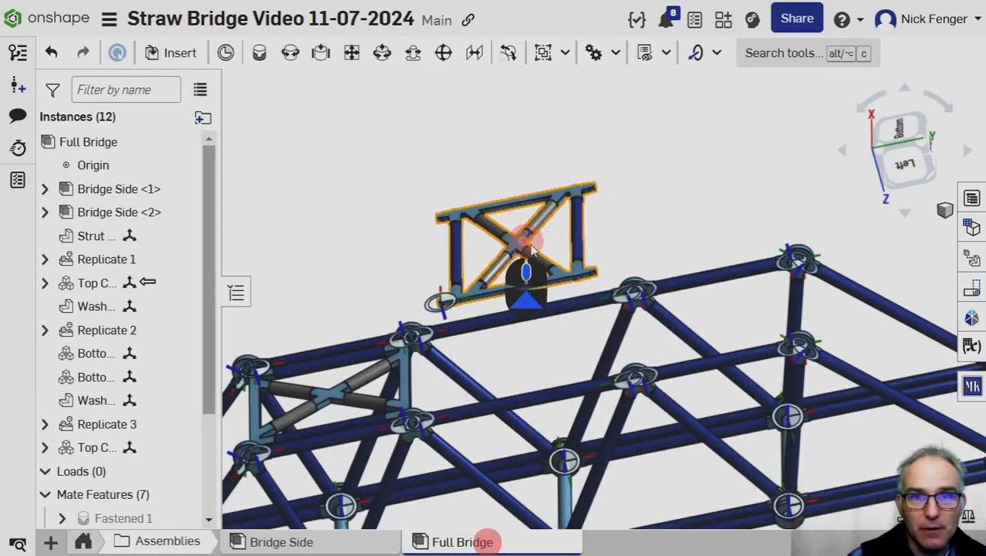
{"action": "left_click", "coordinate": [585, 243]}
{"action": "right_click", "coordinate": [583, 243]}
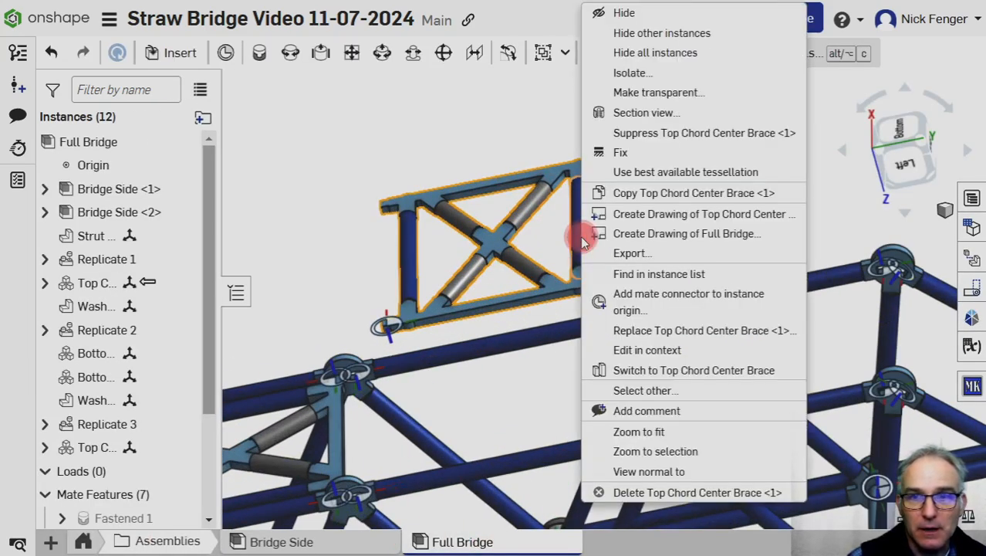
{"action": "left_click", "coordinate": [656, 351]}
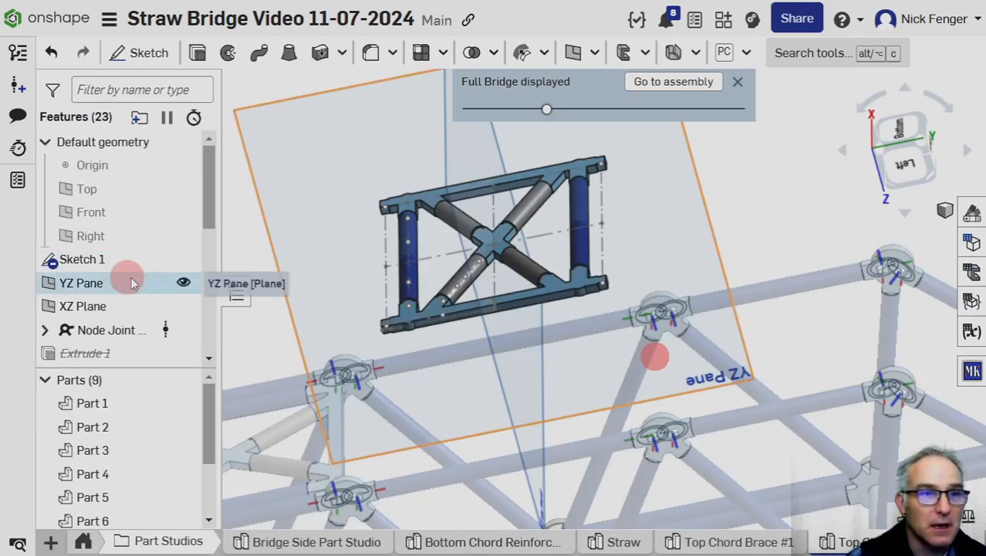
Open Sketch 1 in context and clear the Top plane so that a mate connector can be chosen as its sketch plane.
{"action": "scroll", "coordinate": [462, 282], "scroll_direction": "down", "scroll_amount": 3}
{"action": "double_click", "coordinate": [71, 260]}
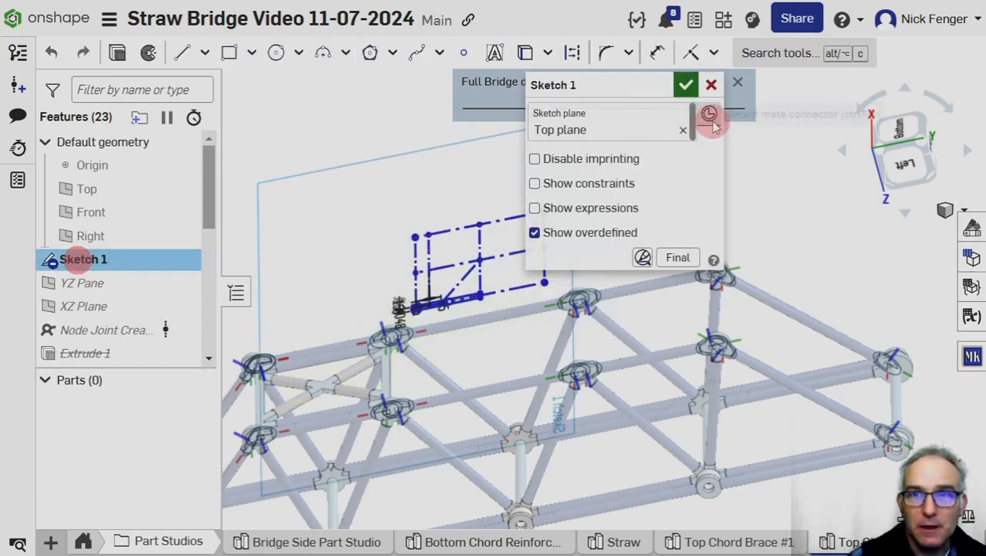
{"action": "left_click", "coordinate": [683, 131]}
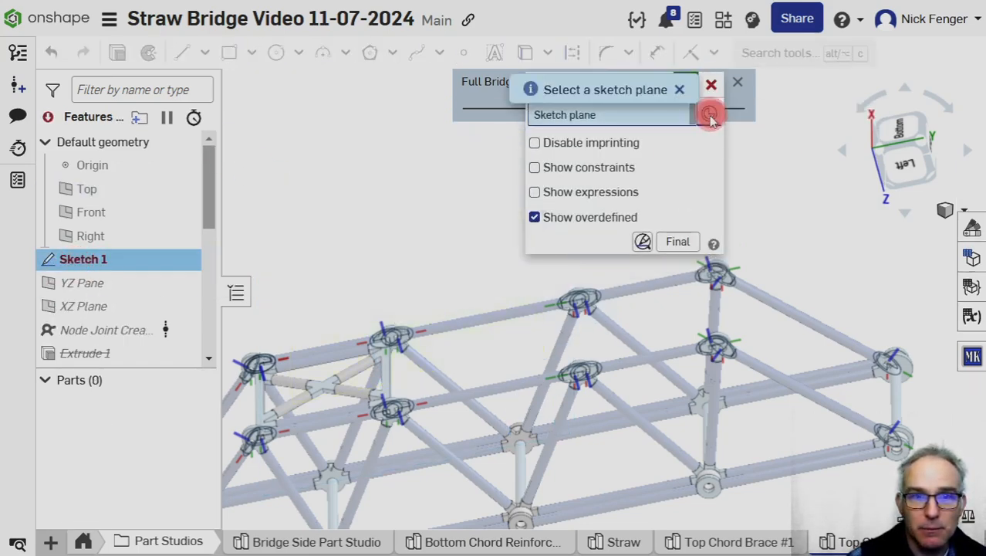
Try placing Sketch 1 on the mate connector at the existing top brace's inner corner on the negative X side.
{"action": "scroll", "coordinate": [413, 370], "scroll_direction": "up", "scroll_amount": 3}
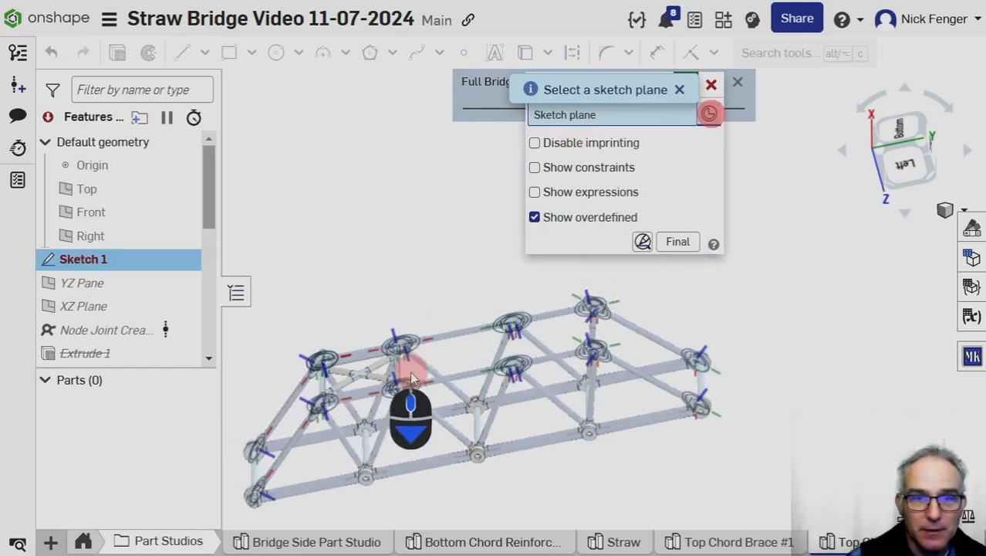
{"action": "scroll", "coordinate": [519, 375], "scroll_direction": "up", "scroll_amount": 2}
{"action": "scroll", "coordinate": [519, 375], "scroll_direction": "down", "scroll_amount": 3}
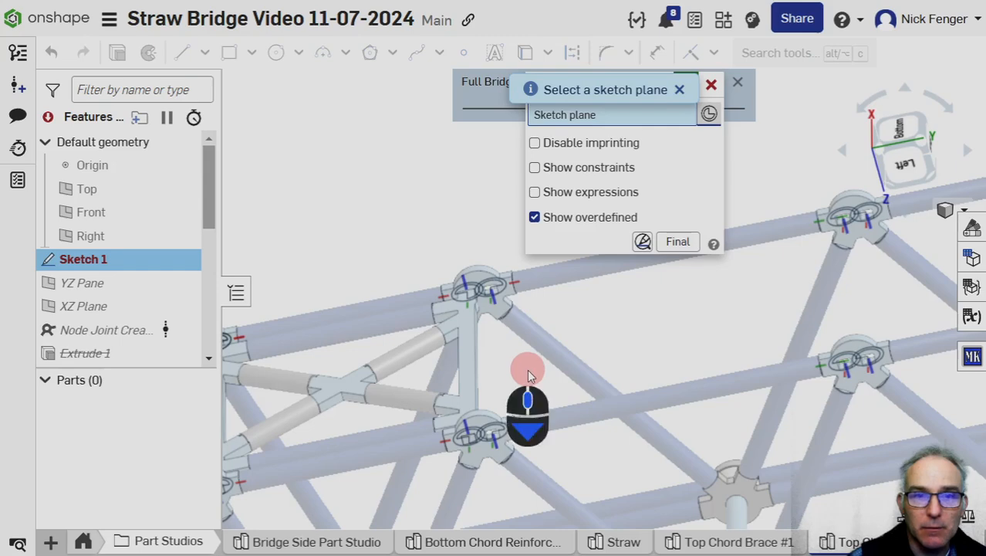
{"action": "right_click_drag", "start_coordinate": [542, 424], "coordinate": [612, 434]}
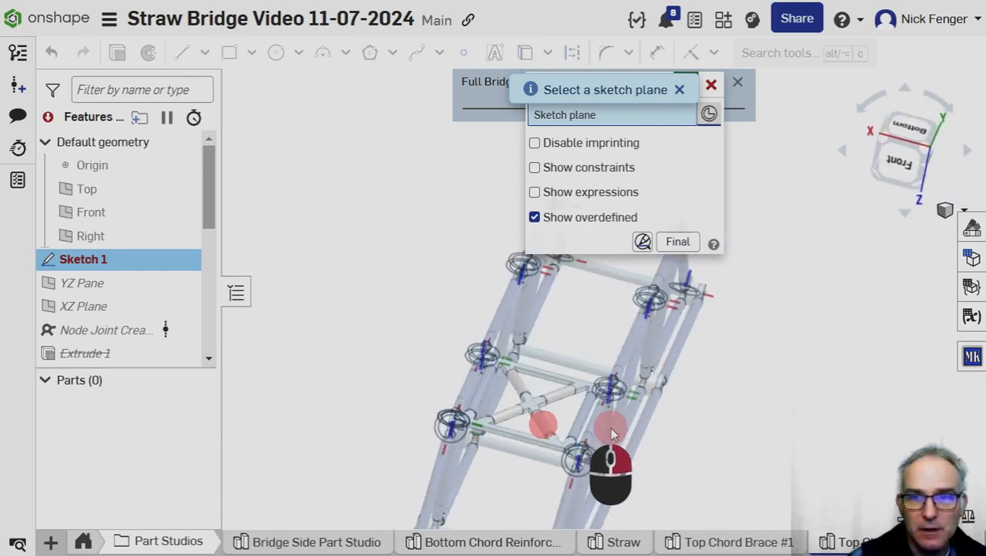
{"action": "middle_click_drag", "start_coordinate": [567, 312], "coordinate": [606, 322]}
{"action": "scroll", "coordinate": [604, 372], "scroll_direction": "up", "scroll_amount": 10}
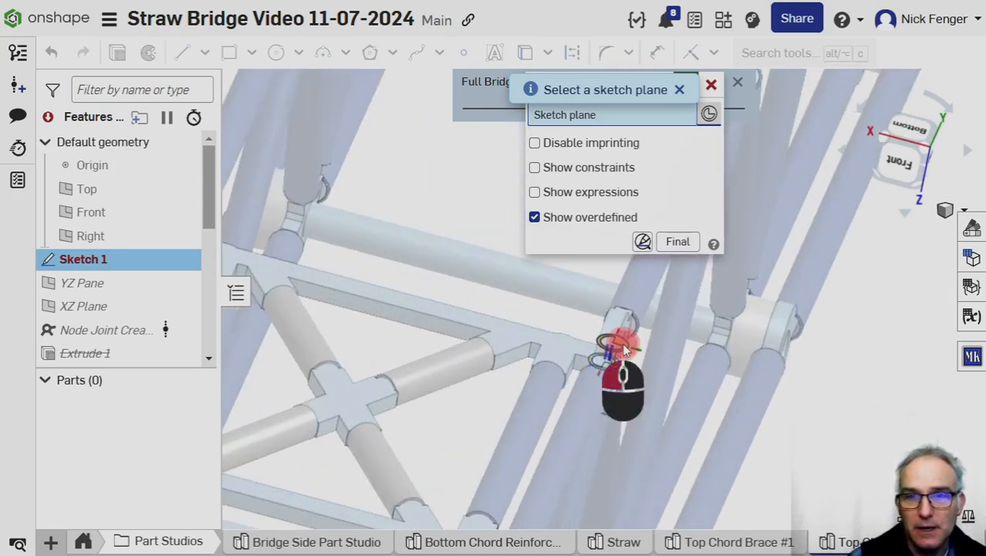
{"action": "left_click", "coordinate": [625, 349]}
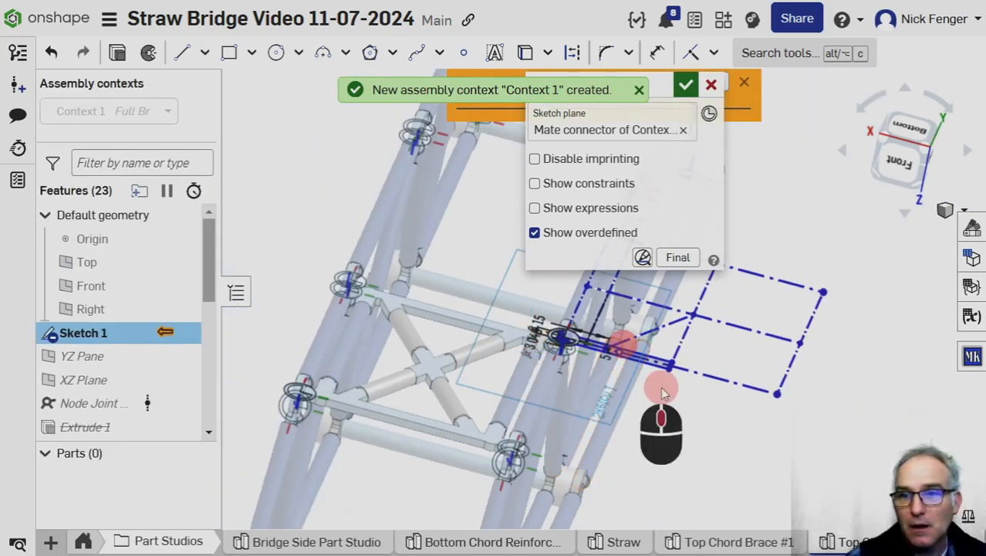
{"action": "middle_click_drag", "start_coordinate": [662, 392], "coordinate": [662, 463]}
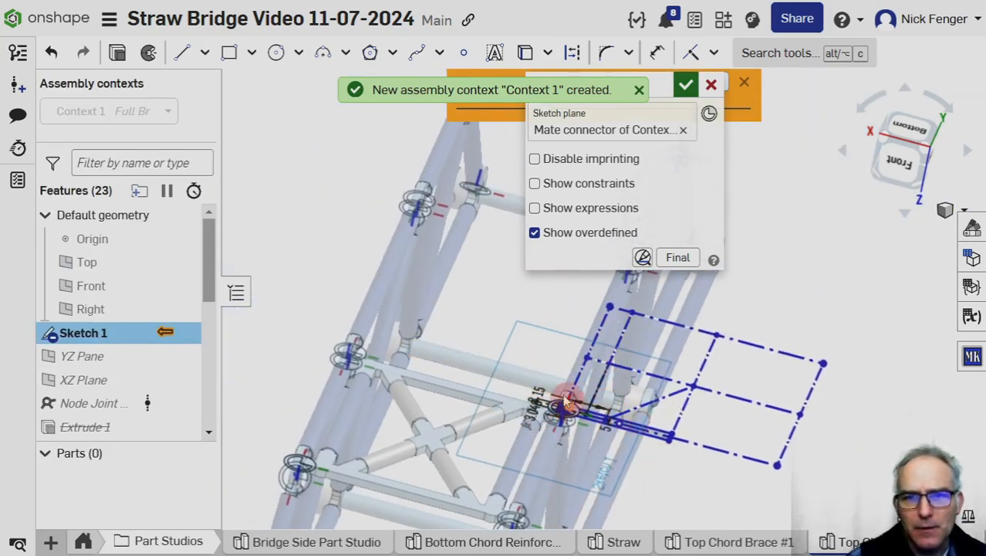
Replace Sketch 1's plane with the mate connector at the existing top brace's inner corner on the positive X side.
{"action": "left_click", "coordinate": [683, 130]}
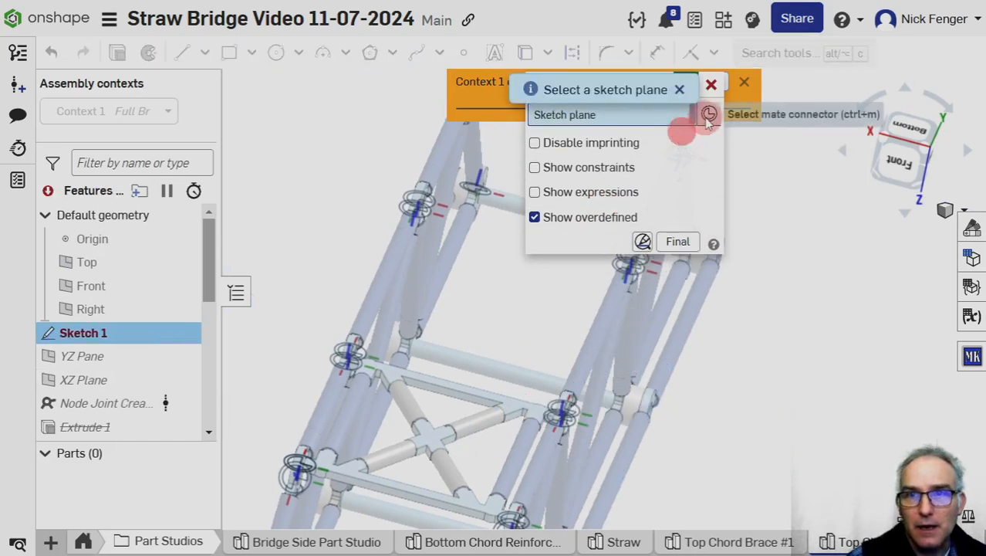
{"action": "left_click", "coordinate": [708, 120]}
{"action": "scroll", "coordinate": [368, 355], "scroll_direction": "up", "scroll_amount": 5}
{"action": "scroll", "coordinate": [365, 353], "scroll_direction": "down", "scroll_amount": 2}
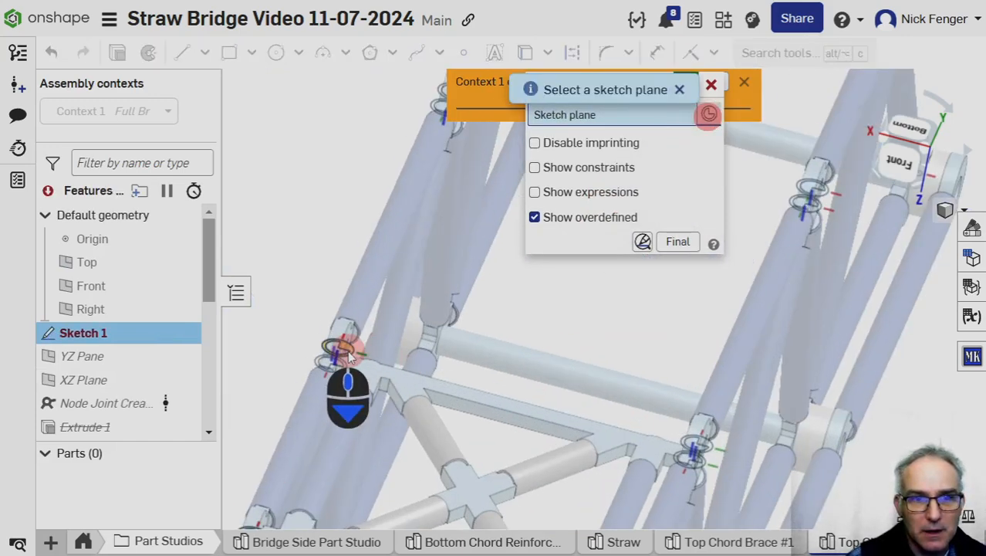
{"action": "left_click", "coordinate": [348, 351]}
{"action": "scroll", "coordinate": [525, 383], "scroll_direction": "down", "scroll_amount": 3}
{"action": "middle_click_drag", "start_coordinate": [605, 348], "coordinate": [628, 412]}
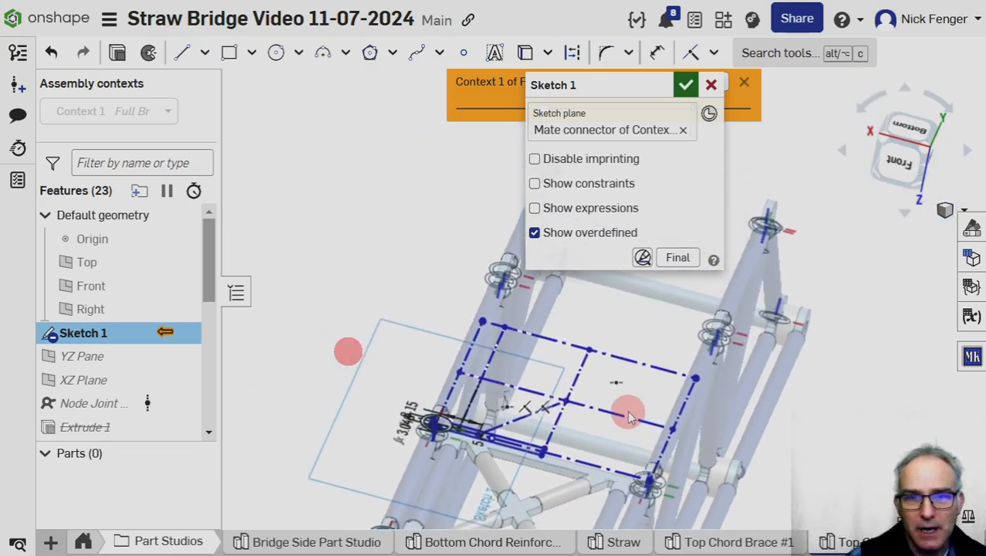
Project the four mate connectors at the center bay's top chord joints into Sketch 1 with the Use tool.
{"action": "scroll", "coordinate": [468, 415], "scroll_direction": "up", "scroll_amount": 5}
{"action": "right_click_drag", "start_coordinate": [535, 393], "coordinate": [513, 440]}
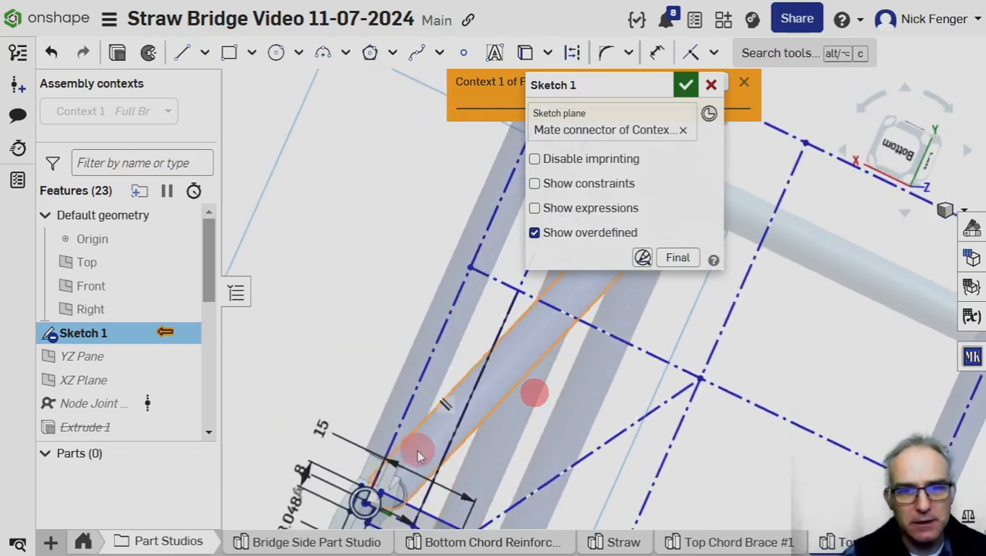
{"action": "scroll", "coordinate": [414, 444], "scroll_direction": "down", "scroll_amount": 3}
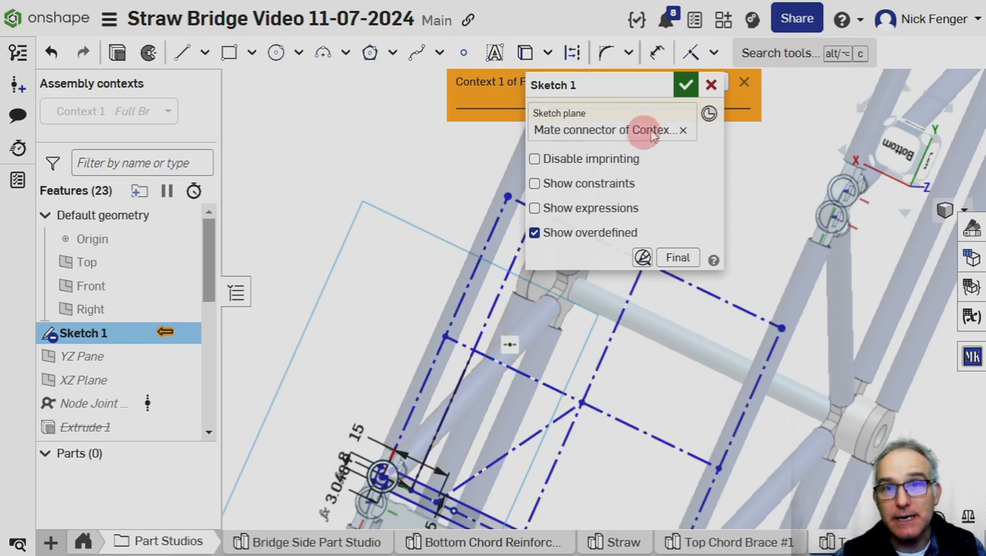
{"action": "mouse_move", "coordinate": [605, 93]}
{"action": "left_mouse_down"}
{"action": "mouse_move", "coordinate": [569, 104]}
{"action": "mouse_move", "coordinate": [265, 105]}
{"action": "left_mouse_up"}
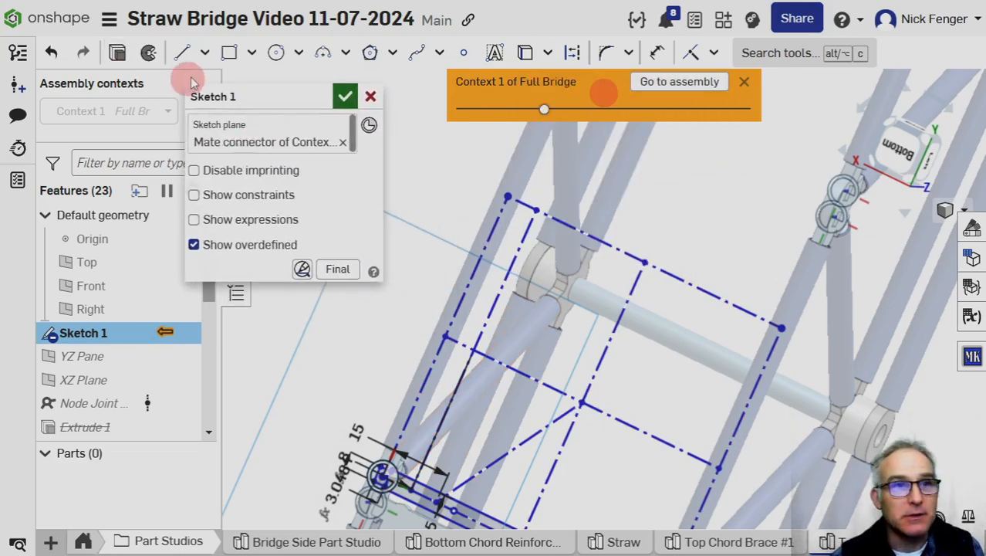
{"action": "left_click", "coordinate": [525, 54]}
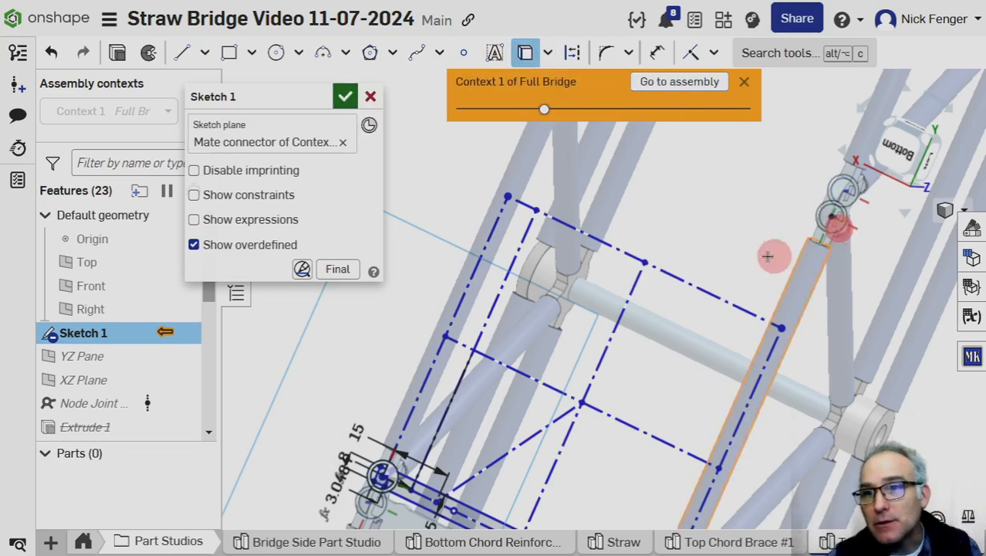
{"action": "middle_click_drag", "start_coordinate": [652, 258], "coordinate": [744, 346]}
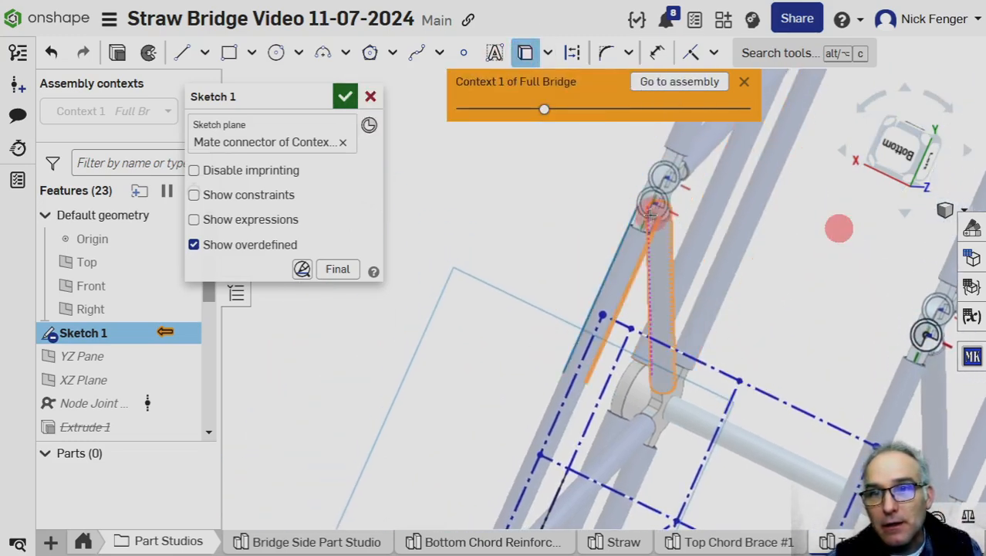
{"action": "scroll", "coordinate": [606, 287], "scroll_direction": "down", "scroll_amount": 5}
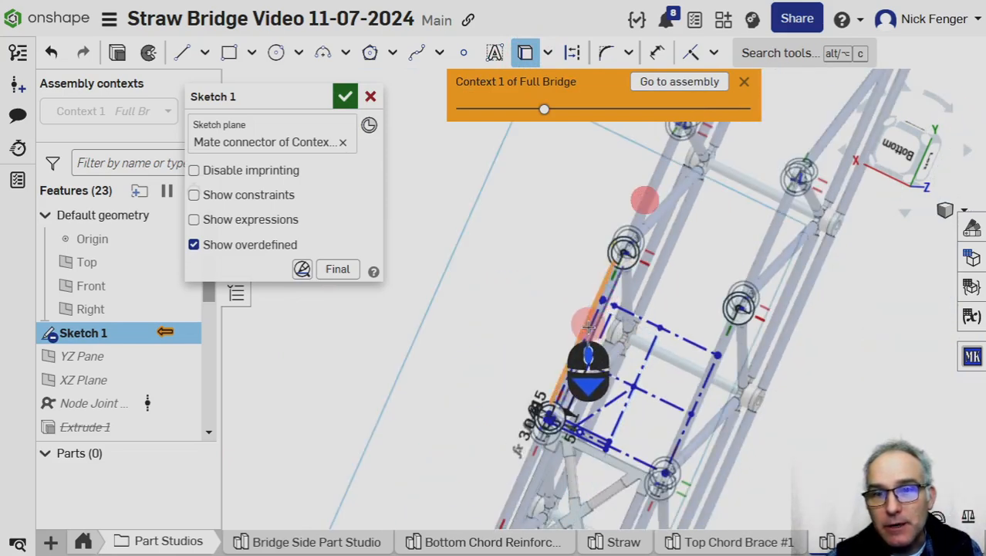
{"action": "middle_click_drag", "start_coordinate": [588, 323], "coordinate": [595, 201]}
{"action": "scroll", "coordinate": [711, 363], "scroll_direction": "up", "scroll_amount": 8}
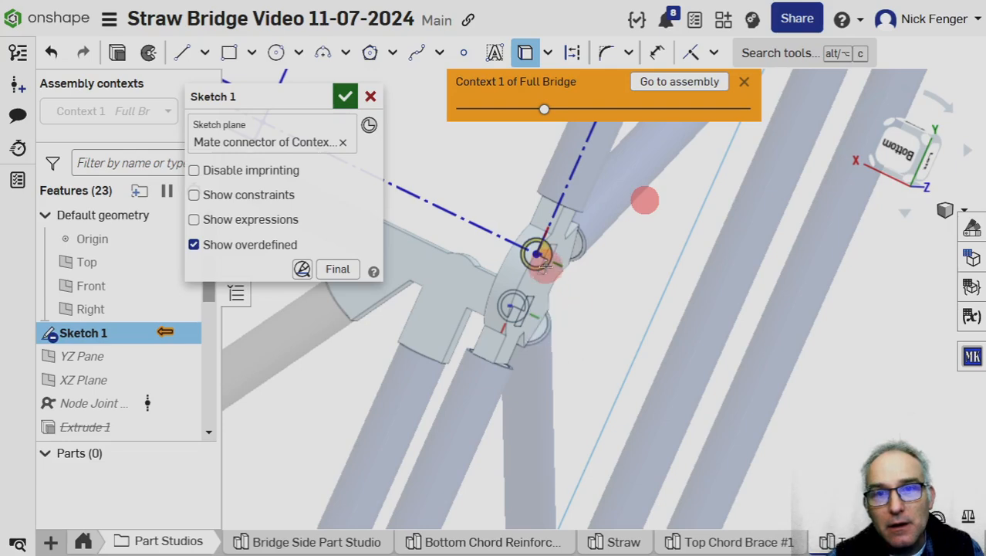
{"action": "scroll", "coordinate": [473, 330], "scroll_direction": "down", "scroll_amount": 2}
{"action": "middle_click_drag", "start_coordinate": [470, 335], "coordinate": [781, 401]}
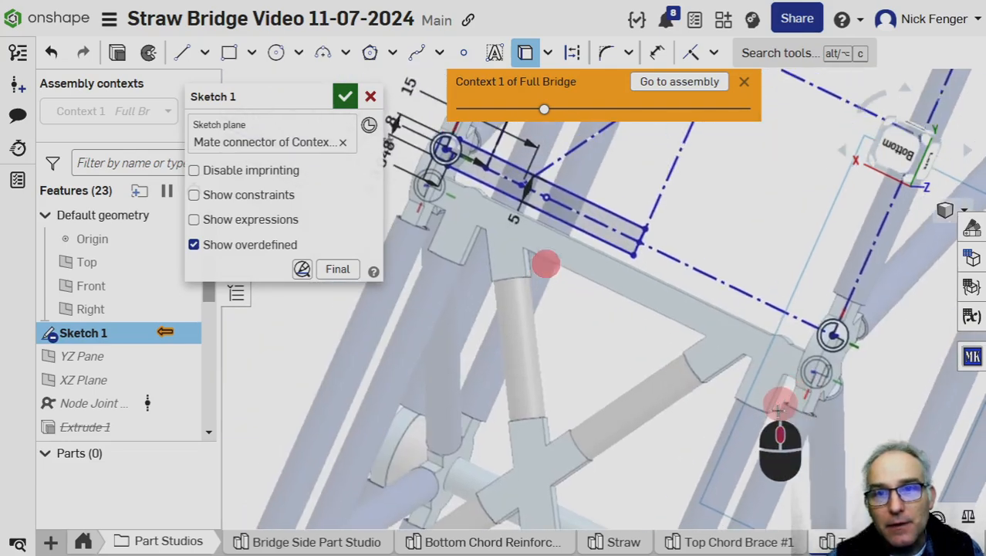
{"action": "middle_click_drag", "start_coordinate": [530, 225], "coordinate": [562, 340]}
Make the construction layout's corner and the small end rectangle's center point coincident with the mate connector at the sketch plane's origin.
{"action": "scroll", "coordinate": [542, 309], "scroll_direction": "up", "scroll_amount": 3}
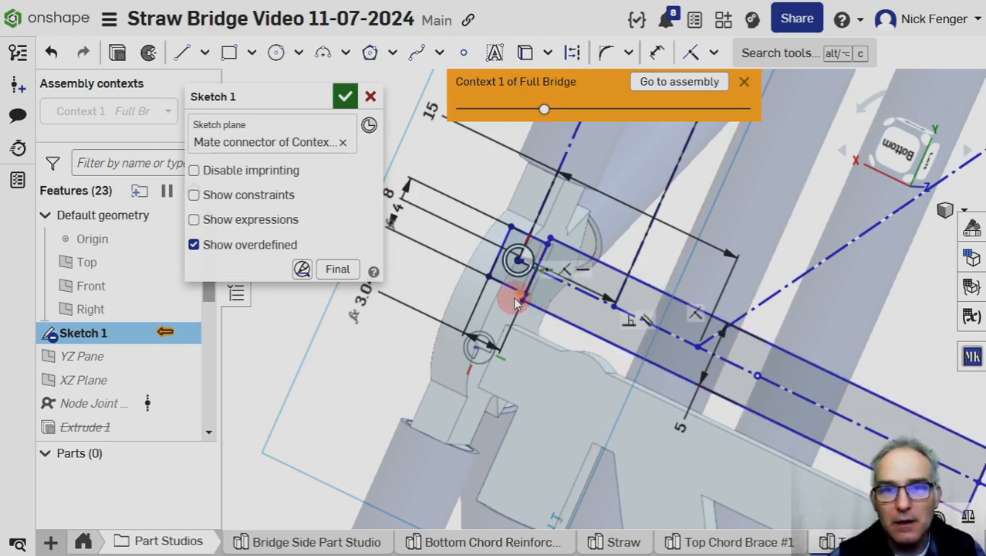
{"action": "scroll", "coordinate": [527, 248], "scroll_direction": "down", "scroll_amount": 3}
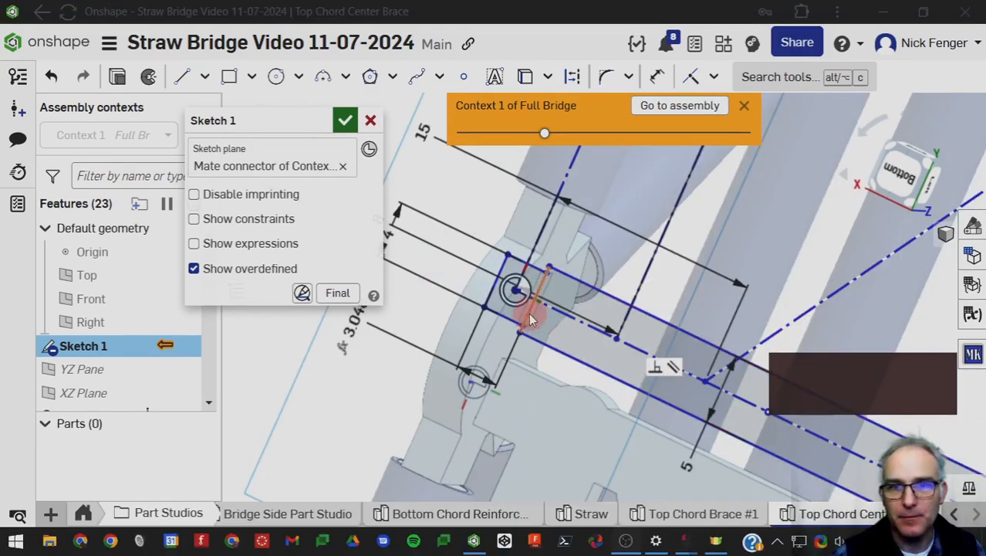
{"action": "scroll", "coordinate": [516, 296], "scroll_direction": "down", "scroll_amount": 3}
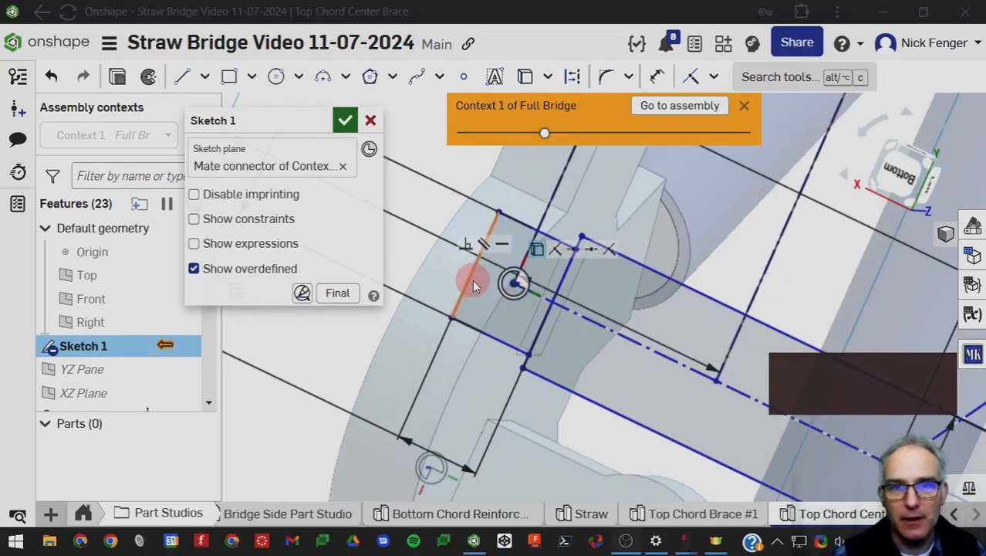
{"action": "mouse_move", "coordinate": [518, 303]}
{"action": "left_mouse_down"}
{"action": "mouse_move", "coordinate": [573, 306]}
{"action": "mouse_move", "coordinate": [538, 323]}
{"action": "mouse_move", "coordinate": [486, 282]}
{"action": "mouse_move", "coordinate": [514, 282]}
{"action": "mouse_move", "coordinate": [551, 315]}
{"action": "mouse_move", "coordinate": [537, 315]}
{"action": "left_mouse_up"}
{"action": "scroll", "coordinate": [552, 287], "scroll_direction": "down", "scroll_amount": 5}
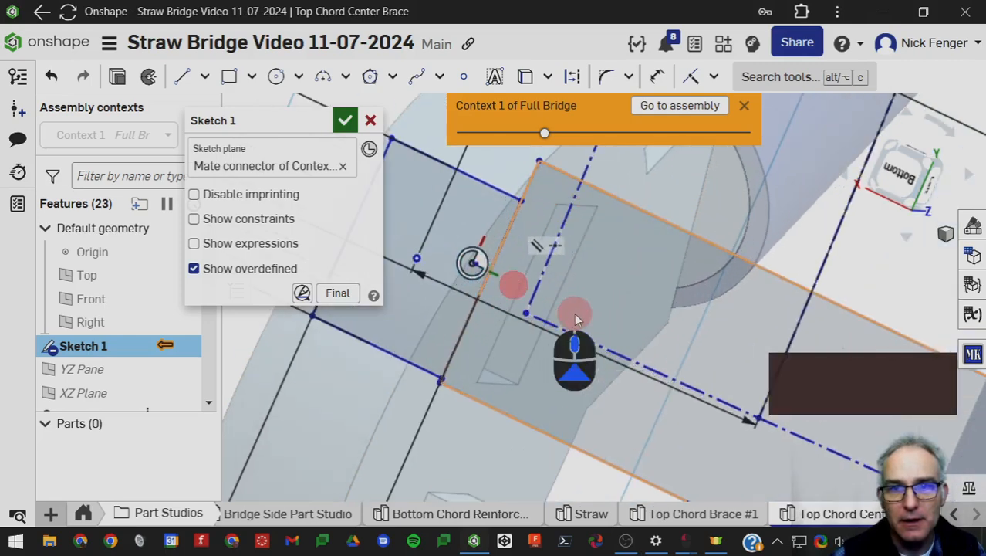
{"action": "left_click", "coordinate": [472, 263]}
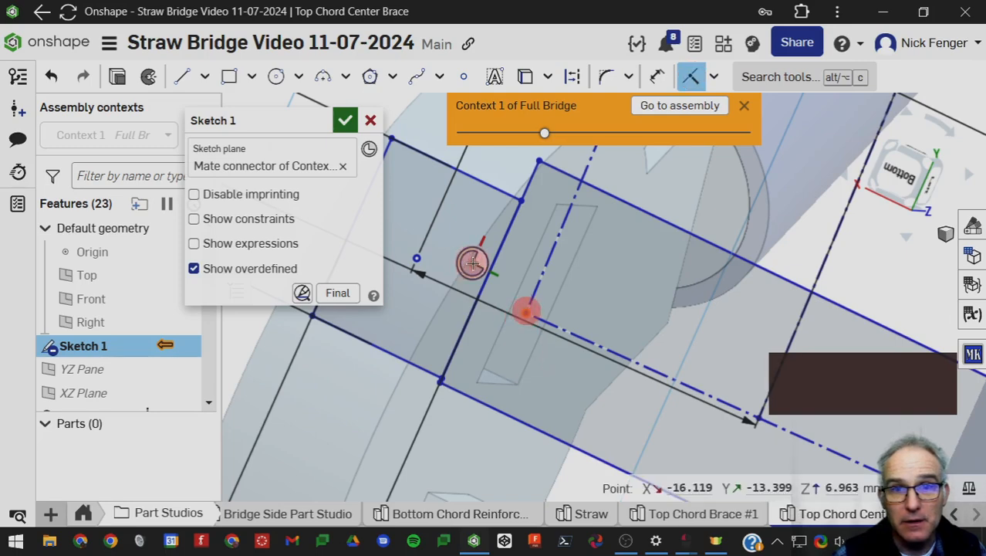
{"action": "left_click", "coordinate": [415, 261]}
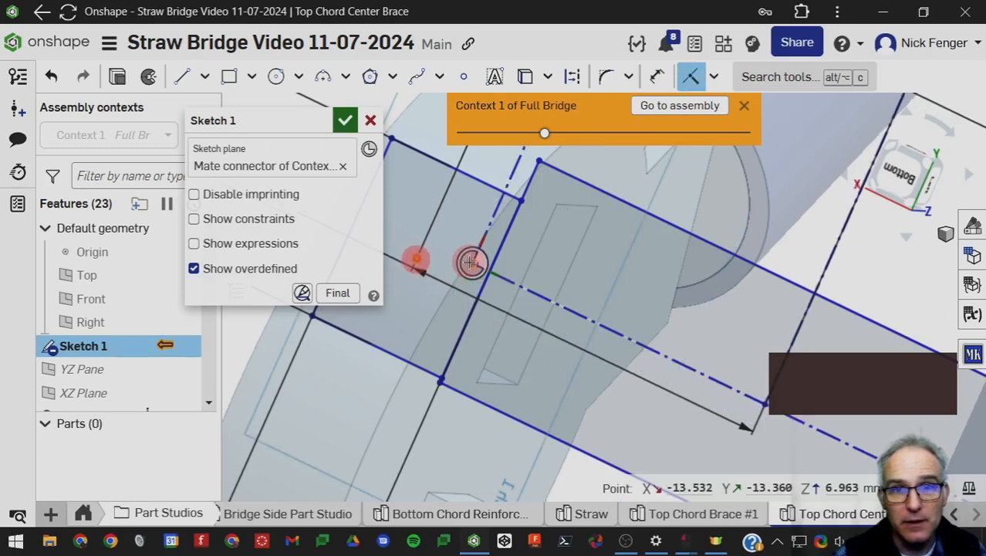
Make the construction layout's other near corner coincident with the mate connector at the opposite end of the existing top brace.
{"action": "scroll", "coordinate": [561, 319], "scroll_direction": "down", "scroll_amount": 5}
{"action": "scroll", "coordinate": [600, 327], "scroll_direction": "up", "scroll_amount": 8}
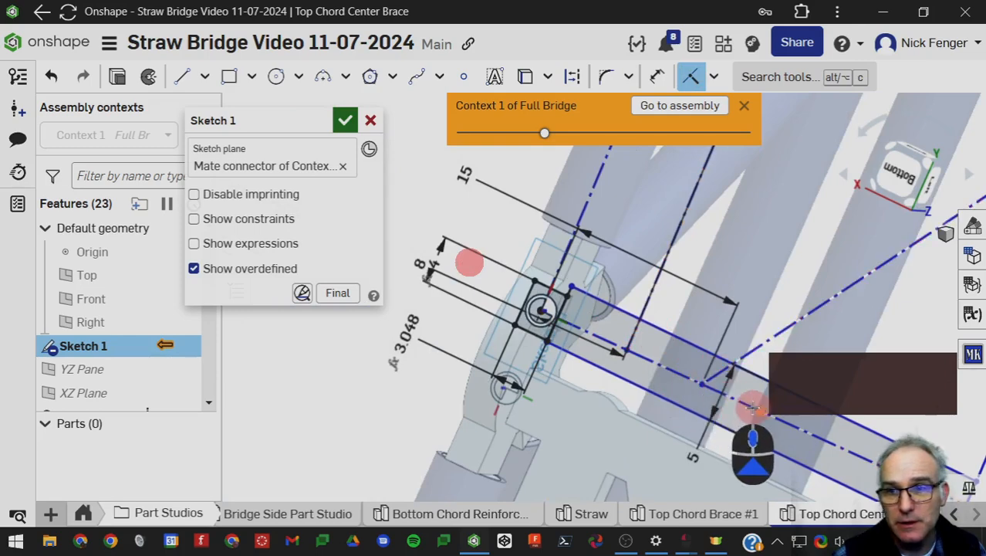
{"action": "middle_click_drag", "start_coordinate": [632, 356], "coordinate": [484, 295]}
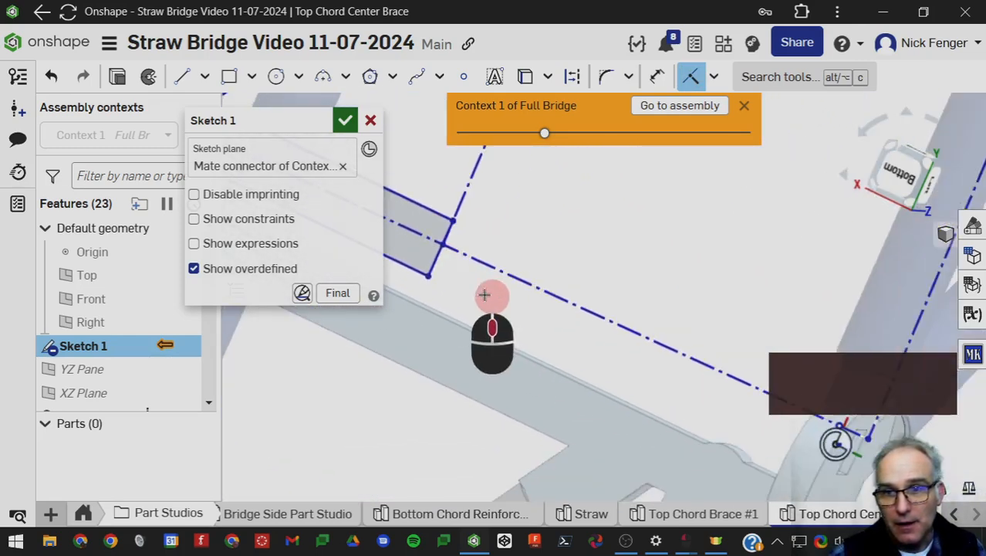
{"action": "middle_click_drag", "start_coordinate": [672, 367], "coordinate": [466, 341]}
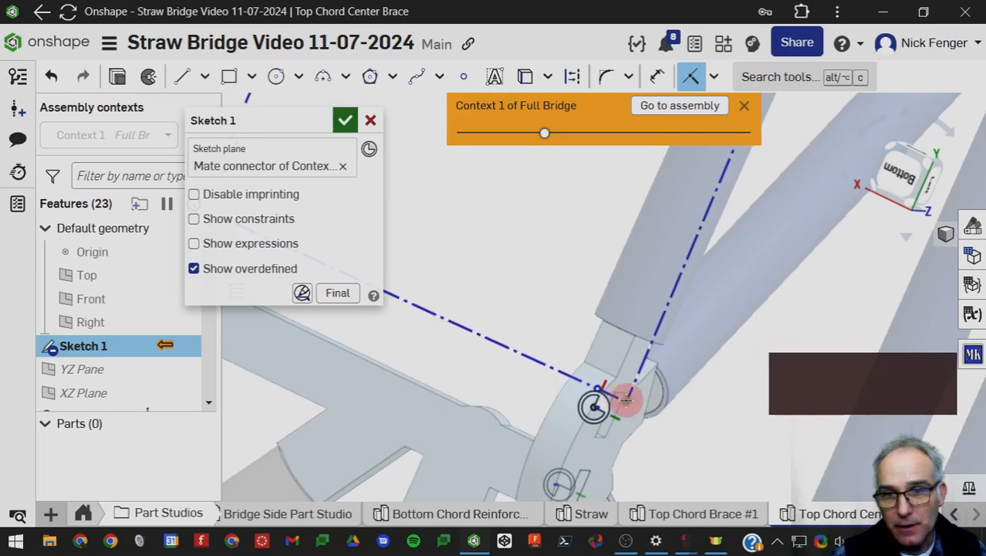
{"action": "left_click", "coordinate": [594, 408]}
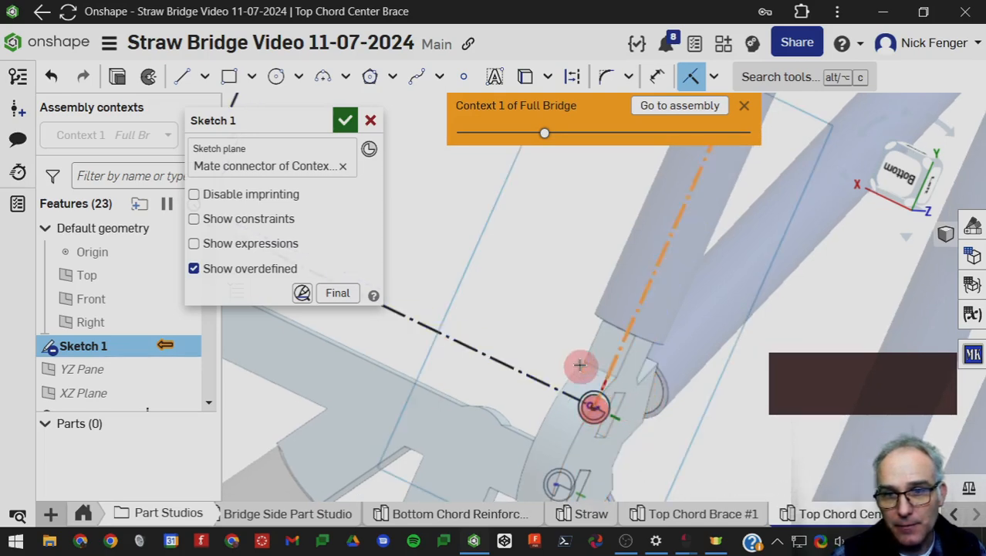
Make the construction layout's two far corners coincident with the mate connectors at the far end of the center bay.
{"action": "scroll", "coordinate": [609, 373], "scroll_direction": "down", "scroll_amount": 8}
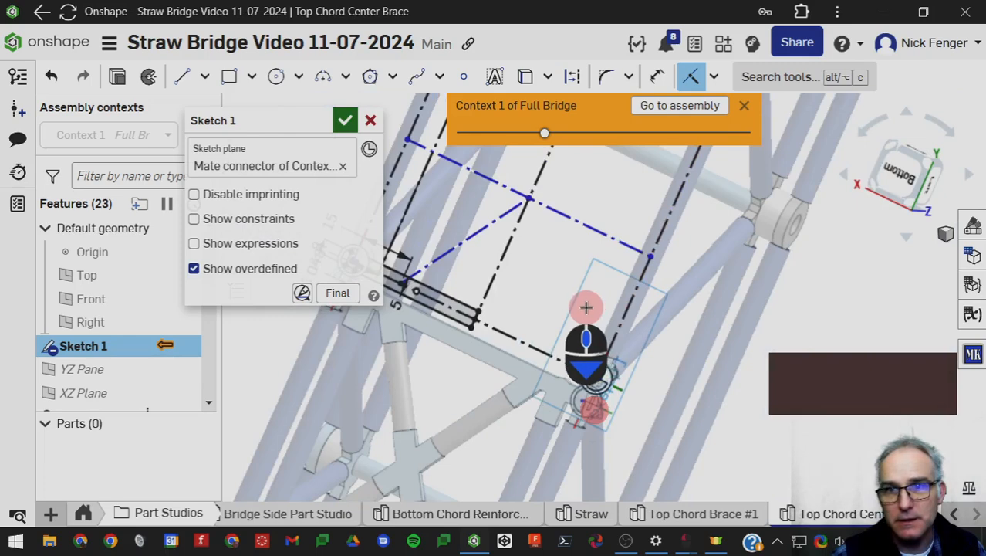
{"action": "scroll", "coordinate": [562, 318], "scroll_direction": "up", "scroll_amount": 6}
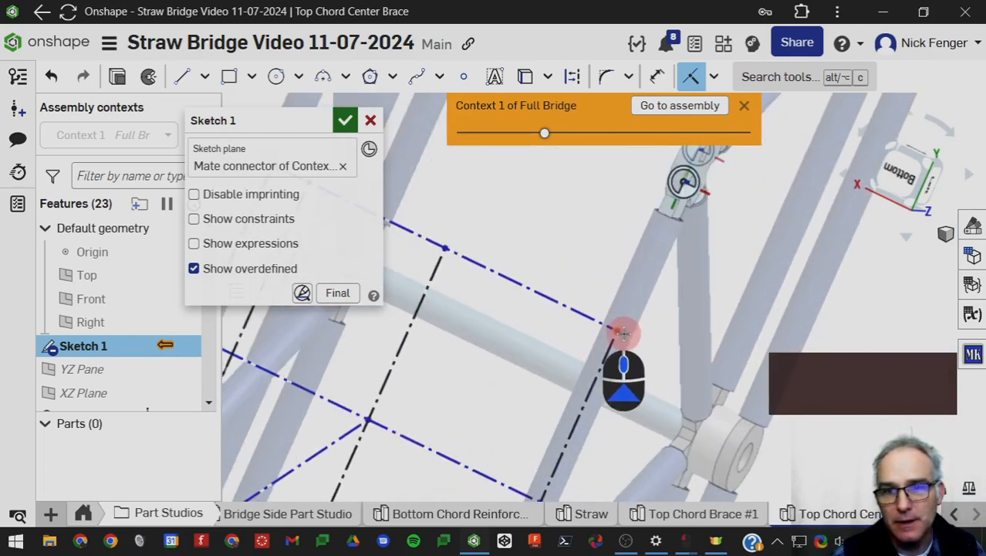
{"action": "left_click", "coordinate": [614, 330]}
{"action": "scroll", "coordinate": [682, 186], "scroll_direction": "up", "scroll_amount": 6}
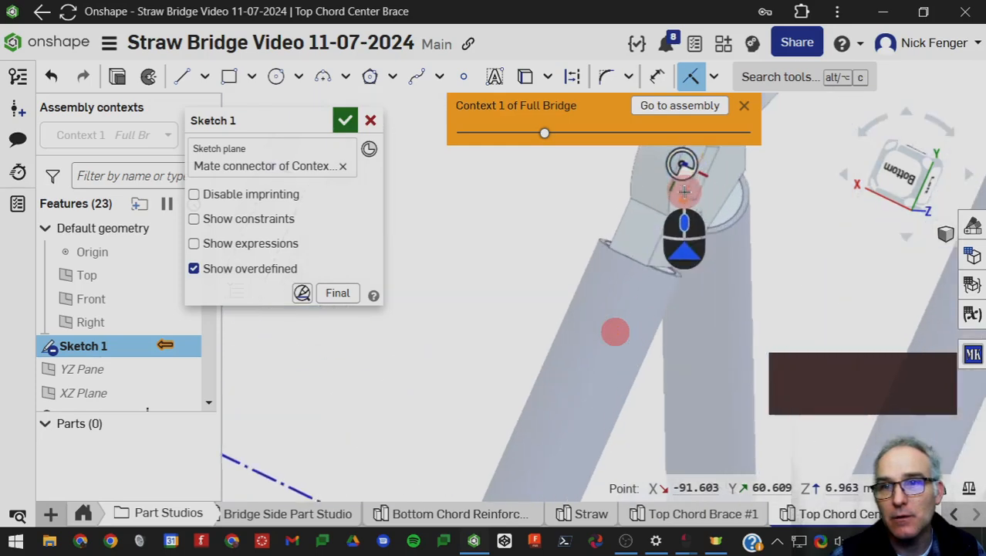
{"action": "scroll", "coordinate": [683, 304], "scroll_direction": "down", "scroll_amount": 8}
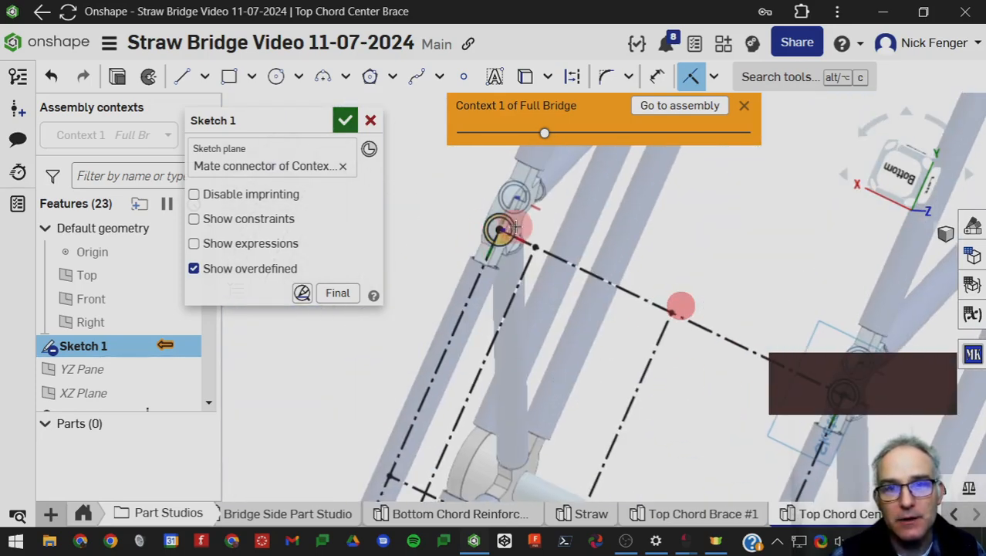
{"action": "scroll", "coordinate": [562, 332], "scroll_direction": "down", "scroll_amount": 5}
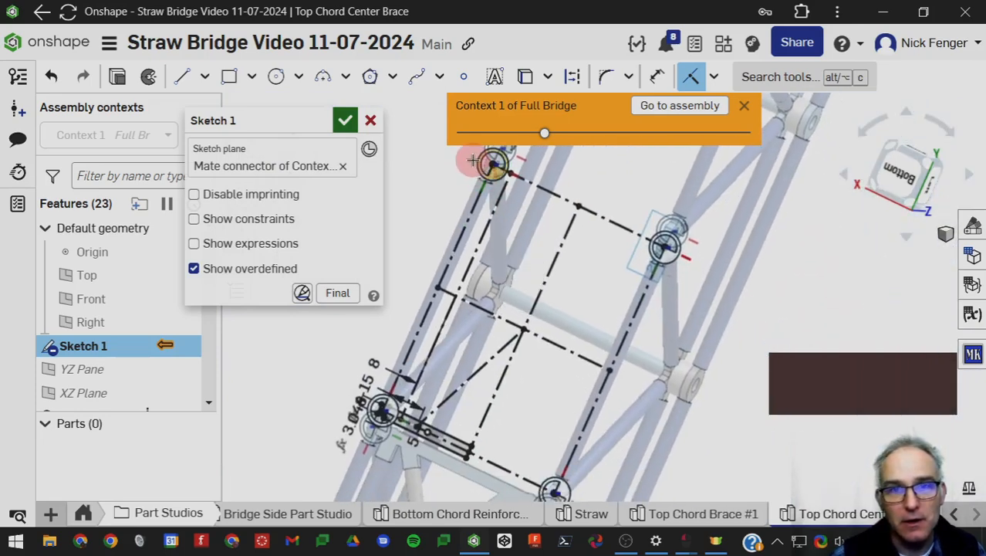
Check the small end rectangle against the top chord joint's slot and accept the Sketch 1 edits.
{"action": "scroll", "coordinate": [486, 392], "scroll_direction": "up", "scroll_amount": 5}
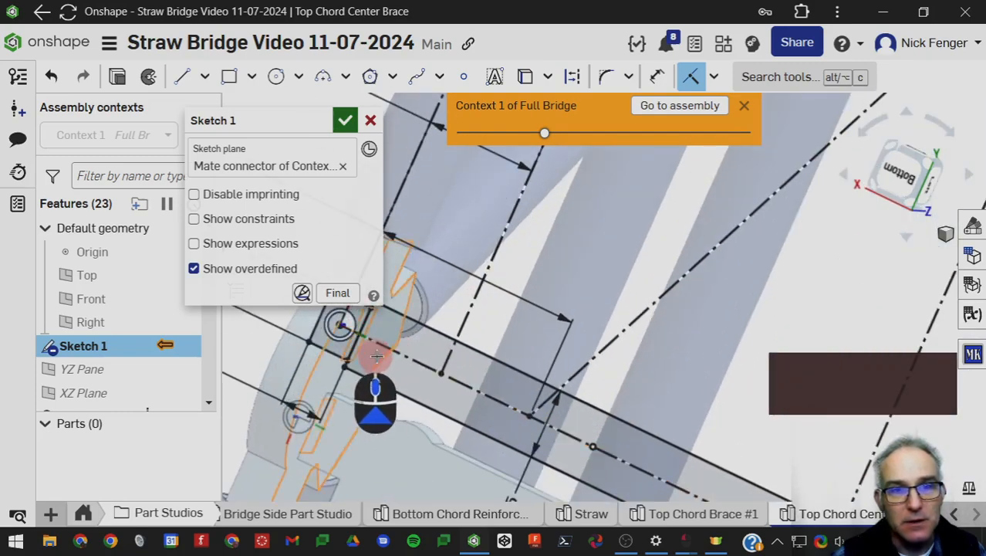
{"action": "mouse_move", "coordinate": [377, 355]}
{"action": "right_mouse_down"}
{"action": "mouse_move", "coordinate": [403, 372]}
{"action": "mouse_move", "coordinate": [351, 341]}
{"action": "mouse_move", "coordinate": [473, 404]}
{"action": "mouse_move", "coordinate": [397, 289]}
{"action": "right_mouse_up"}
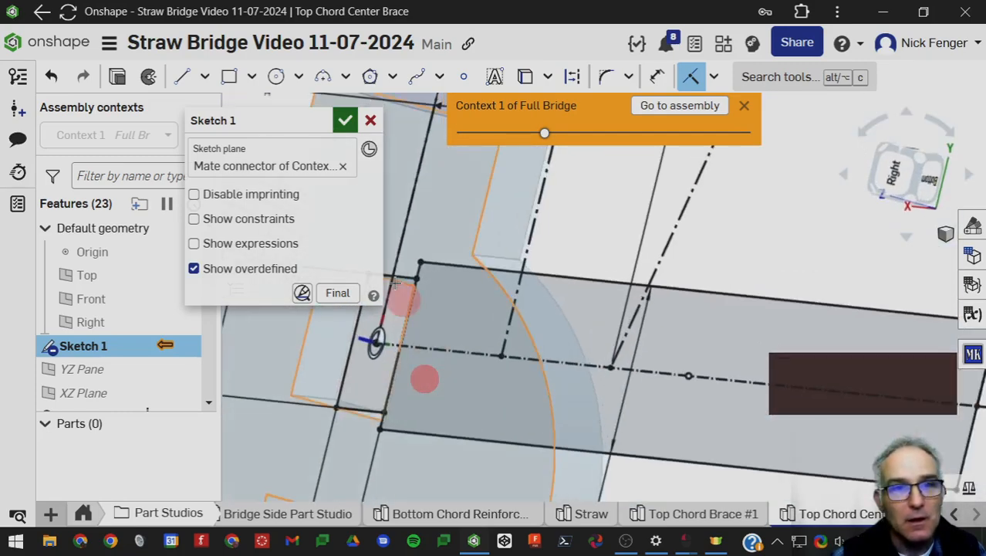
{"action": "left_click", "coordinate": [345, 120]}
Examine the rebuilt center brace's end tabs, straws and center joint in the context of the bridge.
{"action": "scroll", "coordinate": [486, 391], "scroll_direction": "down", "scroll_amount": 5}
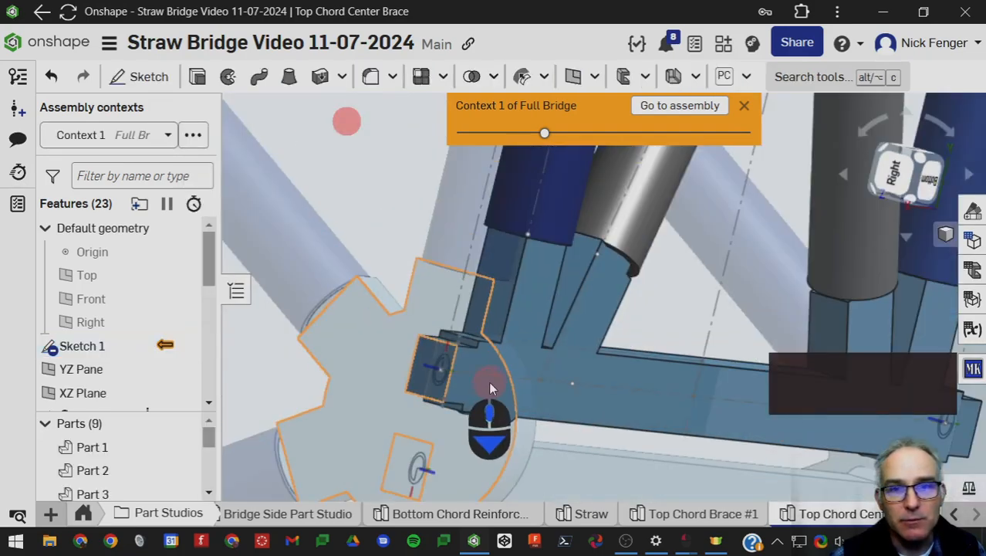
{"action": "mouse_move", "coordinate": [489, 381]}
{"action": "right_mouse_down"}
{"action": "mouse_move", "coordinate": [580, 358]}
{"action": "mouse_move", "coordinate": [542, 308]}
{"action": "mouse_move", "coordinate": [534, 343]}
{"action": "mouse_move", "coordinate": [550, 278]}
{"action": "right_mouse_up"}
{"action": "scroll", "coordinate": [580, 358], "scroll_direction": "down", "scroll_amount": 3}
{"action": "scroll", "coordinate": [548, 285], "scroll_direction": "up", "scroll_amount": 4}
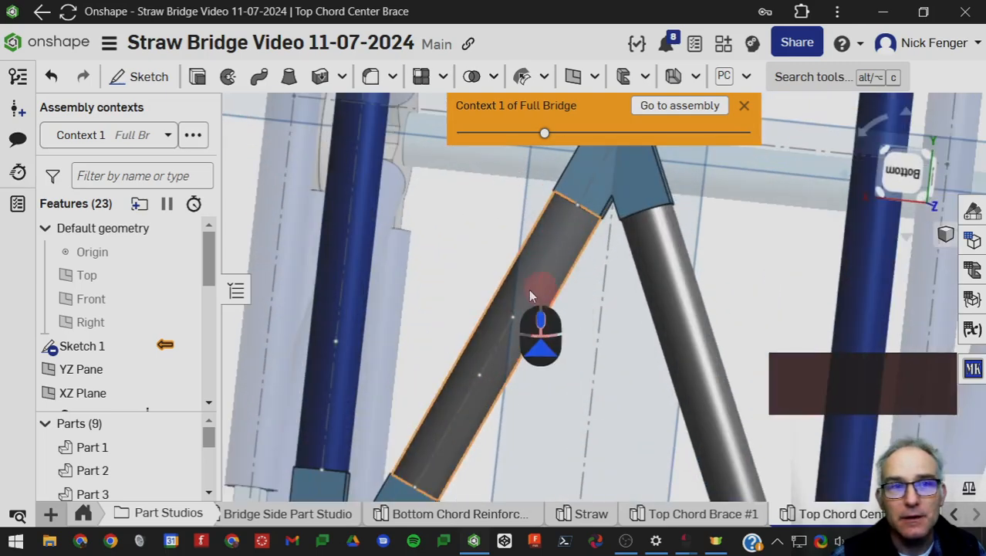
{"action": "scroll", "coordinate": [511, 339], "scroll_direction": "down", "scroll_amount": 5}
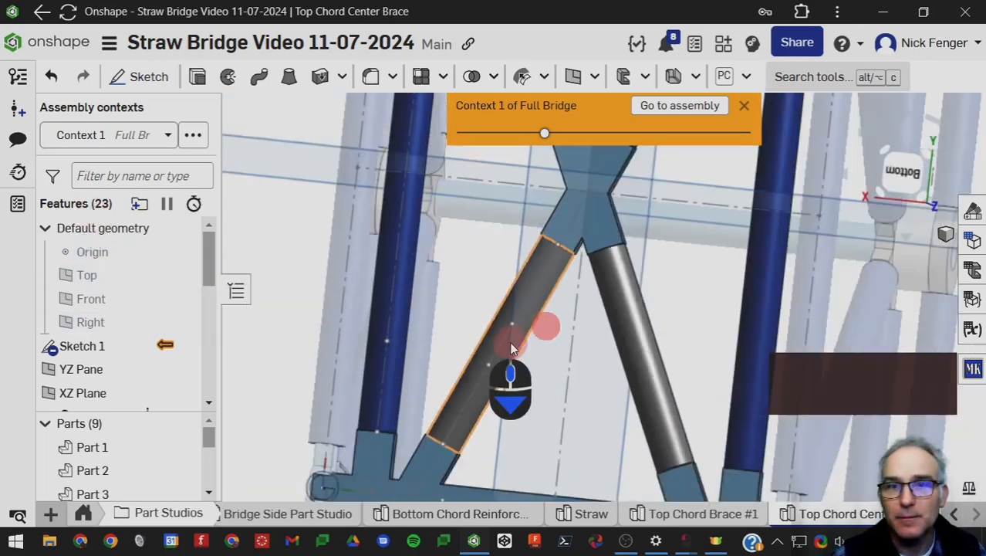
{"action": "scroll", "coordinate": [509, 347], "scroll_direction": "down", "scroll_amount": 2}
{"action": "right_click_drag", "start_coordinate": [507, 351], "coordinate": [573, 202]}
Return to the Full Bridge assembly and hide its mate connectors.
{"action": "left_click", "coordinate": [655, 112]}
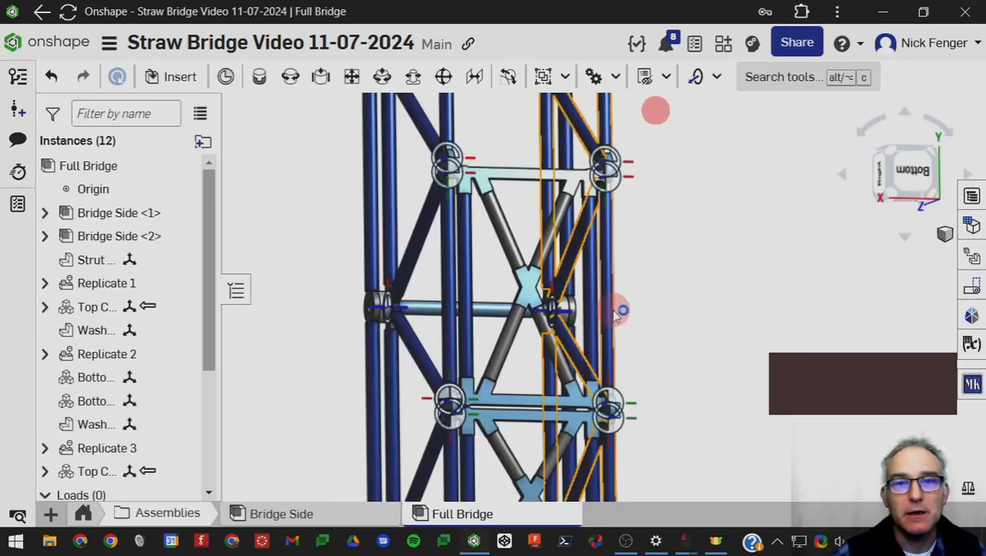
{"action": "scroll", "coordinate": [630, 356], "scroll_direction": "down", "scroll_amount": 6}
{"action": "right_click_drag", "start_coordinate": [651, 346], "coordinate": [614, 331]}
{"action": "scroll", "coordinate": [613, 331], "scroll_direction": "up", "scroll_amount": 3}
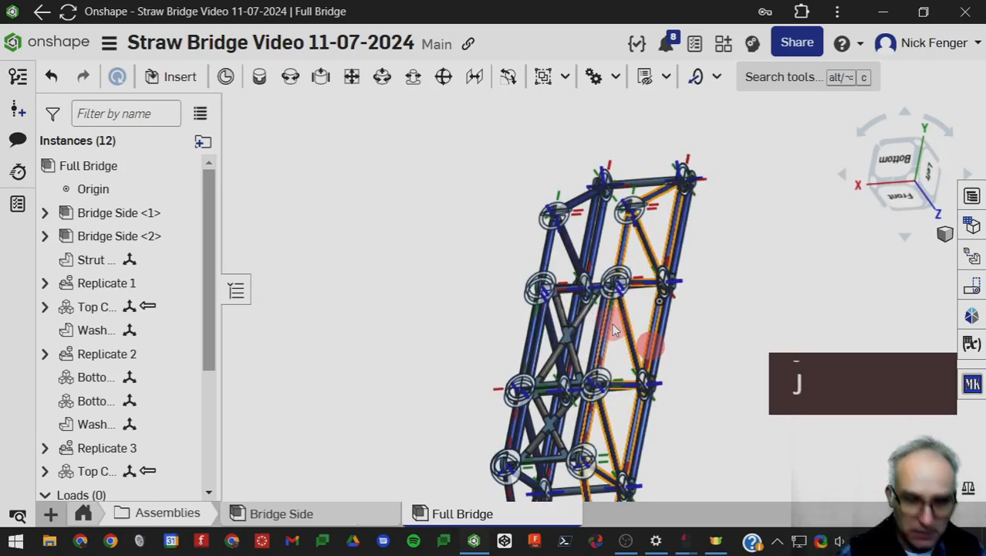
{"action": "key", "text": "k"}
{"action": "scroll", "coordinate": [529, 352], "scroll_direction": "up", "scroll_amount": 5}
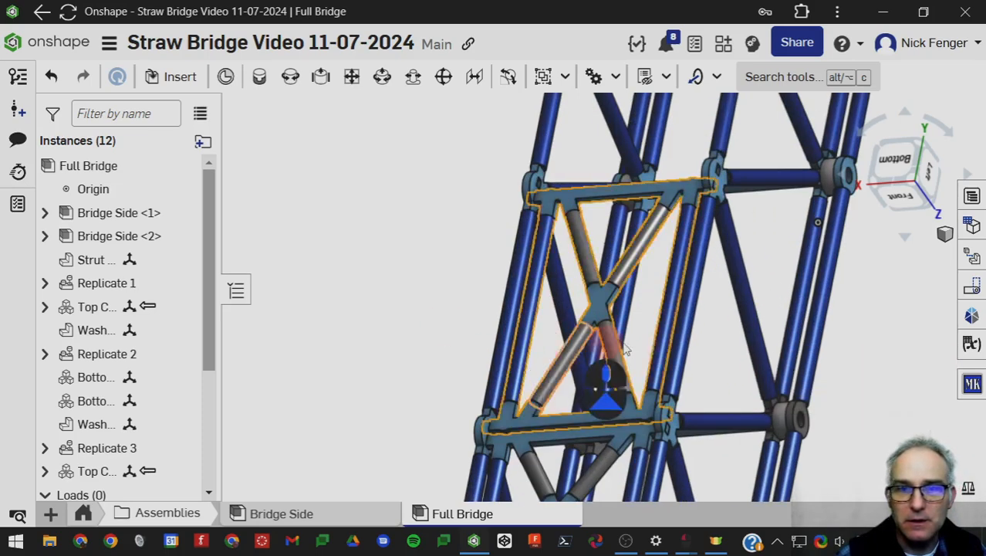
Update Context 1 of the Top Chord Center Brace instance in the Full Bridge assembly.
{"action": "left_click_drag", "start_coordinate": [467, 328], "coordinate": [389, 276]}
{"action": "left_click_drag", "start_coordinate": [409, 370], "coordinate": [429, 341]}
{"action": "scroll", "coordinate": [108, 432], "scroll_direction": "down", "scroll_amount": 3}
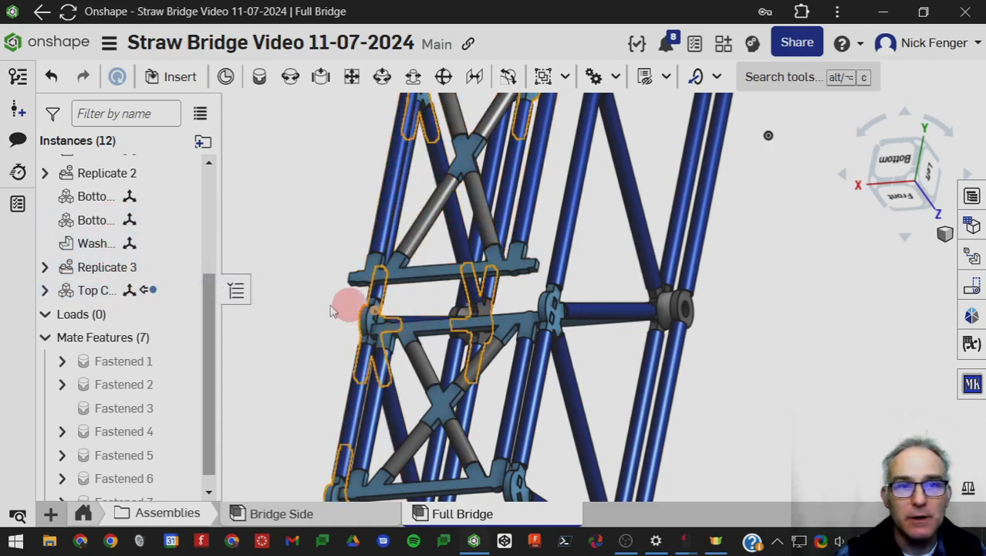
{"action": "right_click", "coordinate": [127, 291]}
{"action": "mouse_move", "coordinate": [249, 227]}
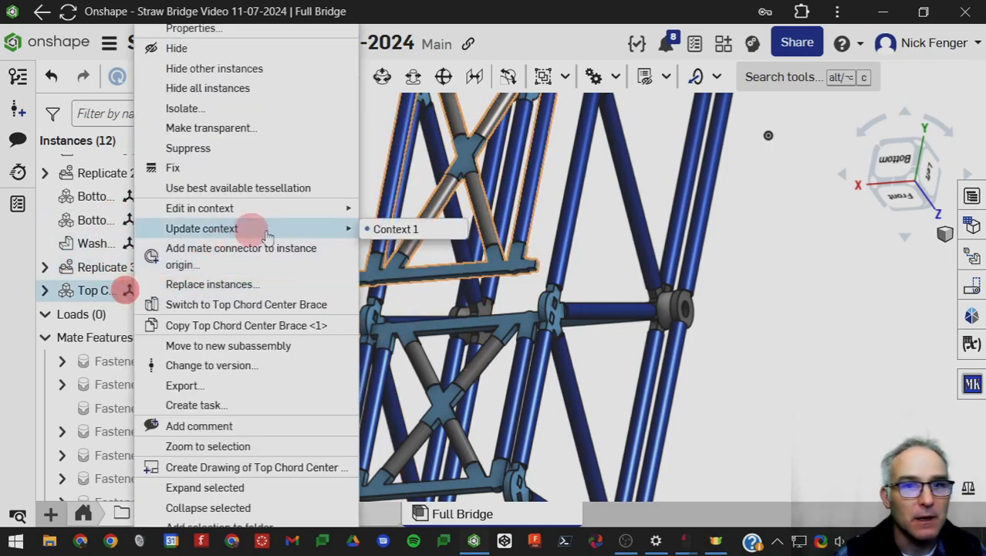
{"action": "left_click", "coordinate": [382, 228]}
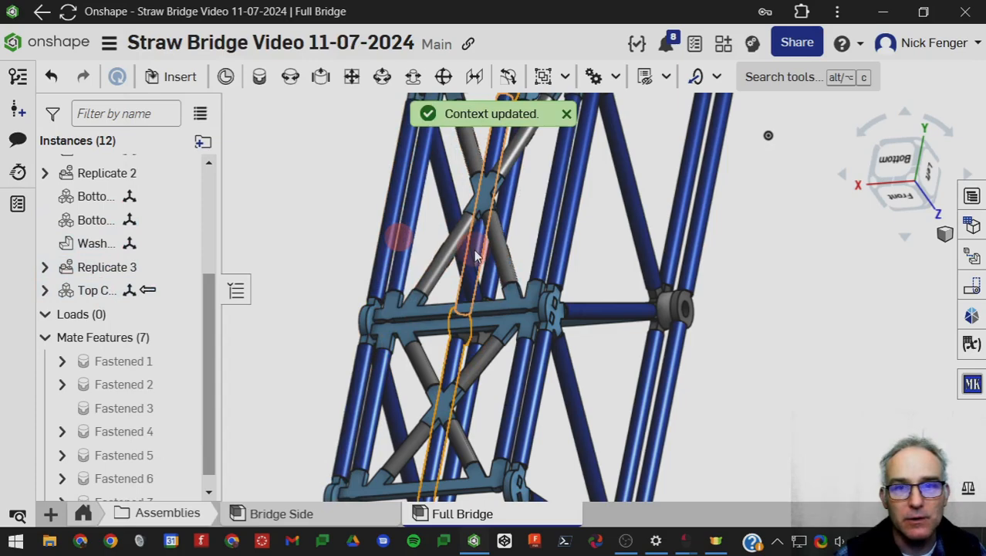
Select the Top Chord Brace #1 instance, expand it and show the assembly's mates.
{"action": "scroll", "coordinate": [116, 274], "scroll_direction": "up", "scroll_amount": 2}
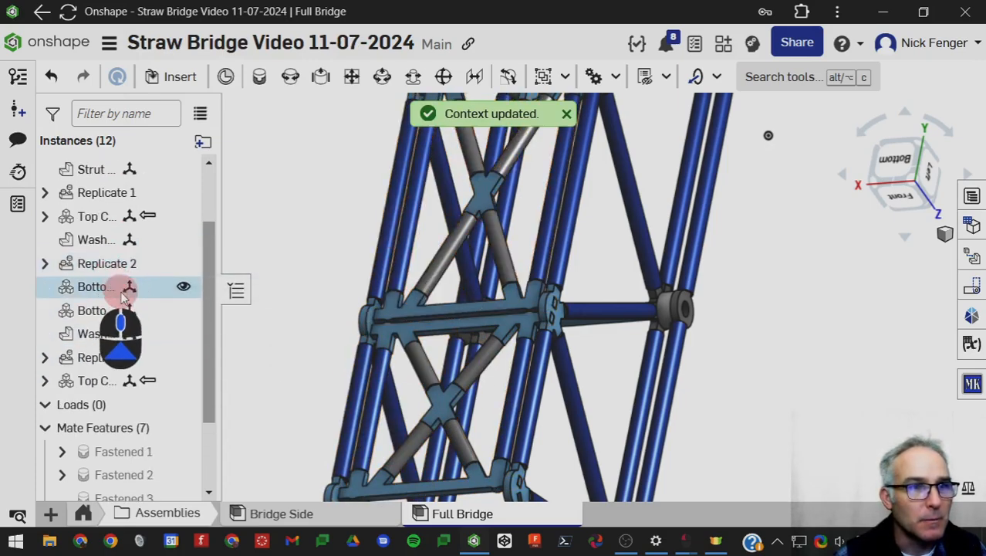
{"action": "left_click", "coordinate": [400, 333]}
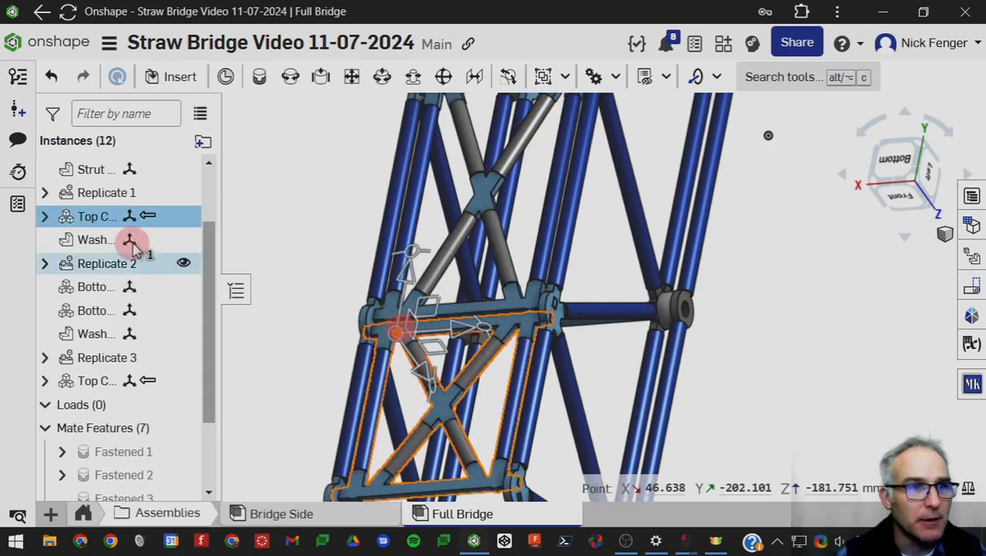
{"action": "left_click", "coordinate": [45, 216]}
{"action": "scroll", "coordinate": [475, 446], "scroll_direction": "down", "scroll_amount": 2}
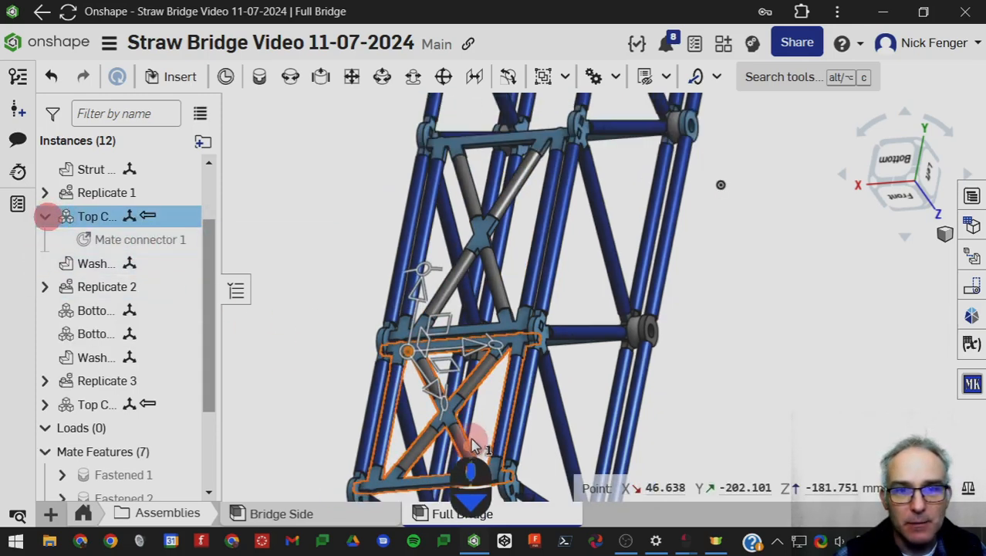
{"action": "key", "text": "j"}
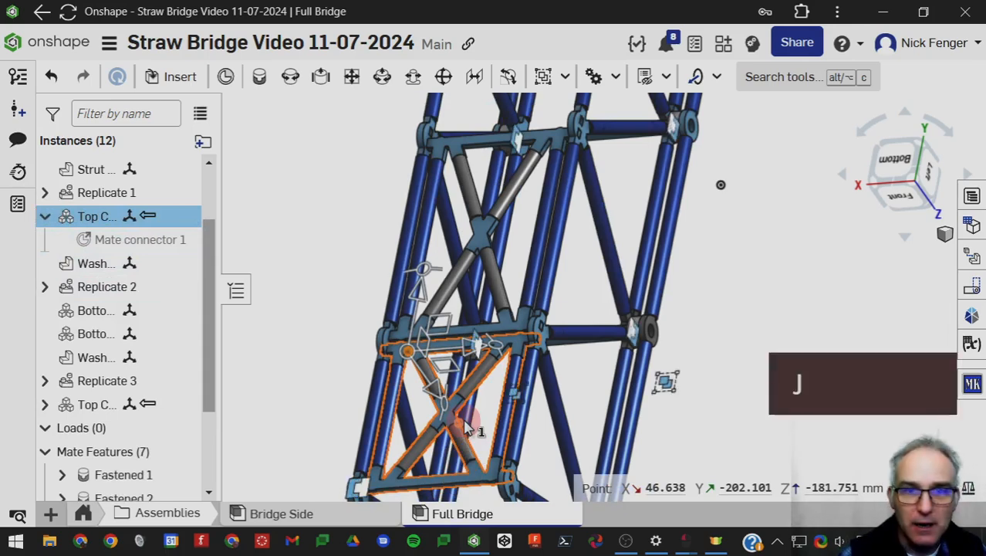
Try deleting the fastened mate at Top Chord Brace #1's outer corner together with the selected brace, and undo the deletion.
{"action": "left_click", "coordinate": [357, 492]}
{"action": "key", "text": "Delete"}
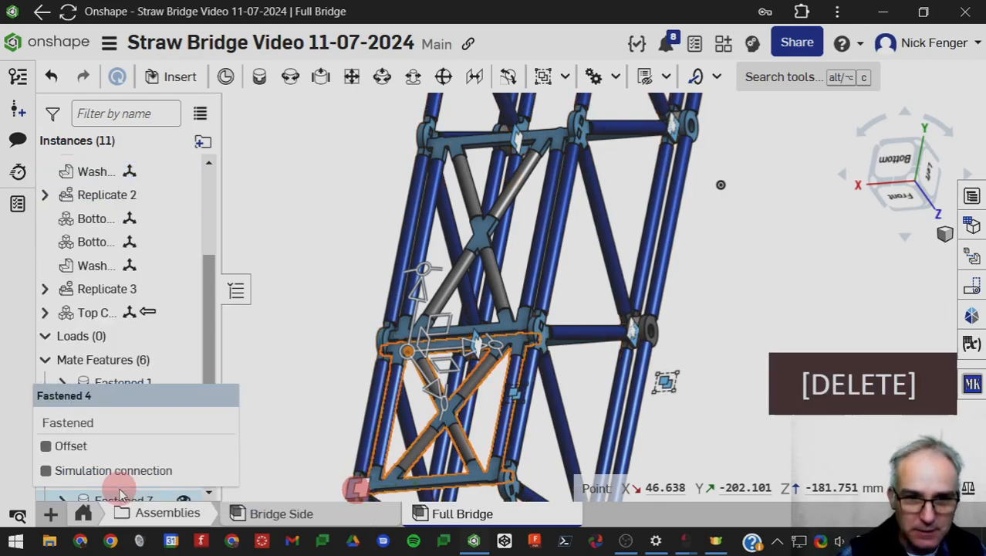
{"action": "key", "text": "ctrl+z"}
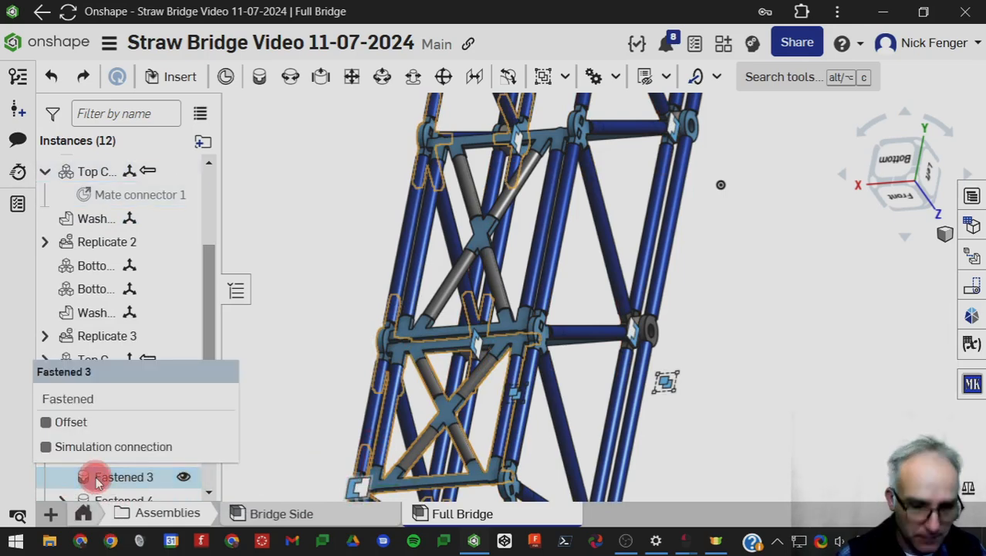
{"action": "key", "text": "Delete"}
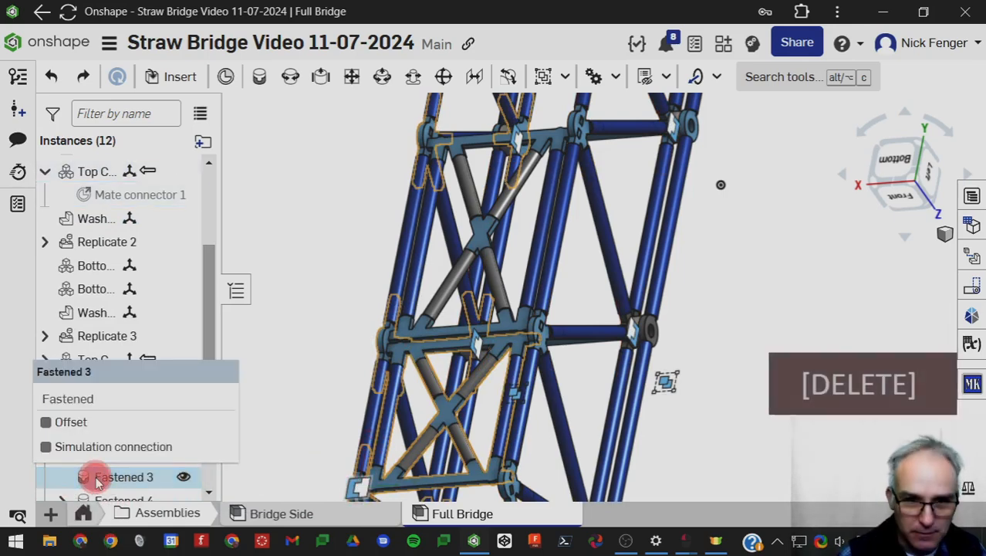
Delete the Fastened 3 mate at Top Chord Brace #1's outer corner, leaving the brace itself in the assembly.
{"action": "left_click", "coordinate": [357, 487]}
{"action": "left_click", "coordinate": [128, 479]}
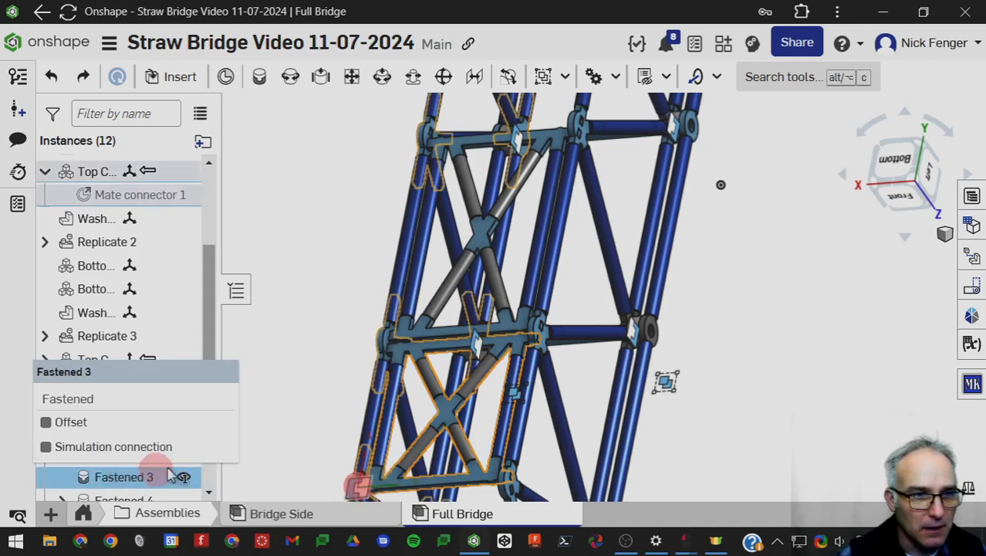
{"action": "scroll", "coordinate": [344, 480], "scroll_direction": "down", "scroll_amount": 3}
{"action": "middle_click_drag", "start_coordinate": [345, 480], "coordinate": [385, 349]}
{"action": "scroll", "coordinate": [386, 350], "scroll_direction": "up", "scroll_amount": 5}
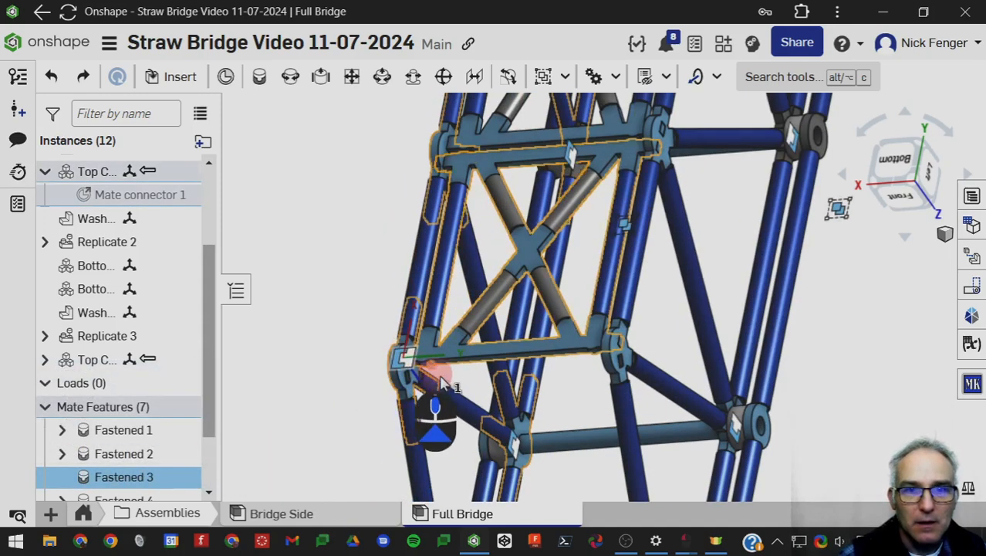
{"action": "left_click", "coordinate": [106, 480]}
{"action": "key", "text": "Delete"}
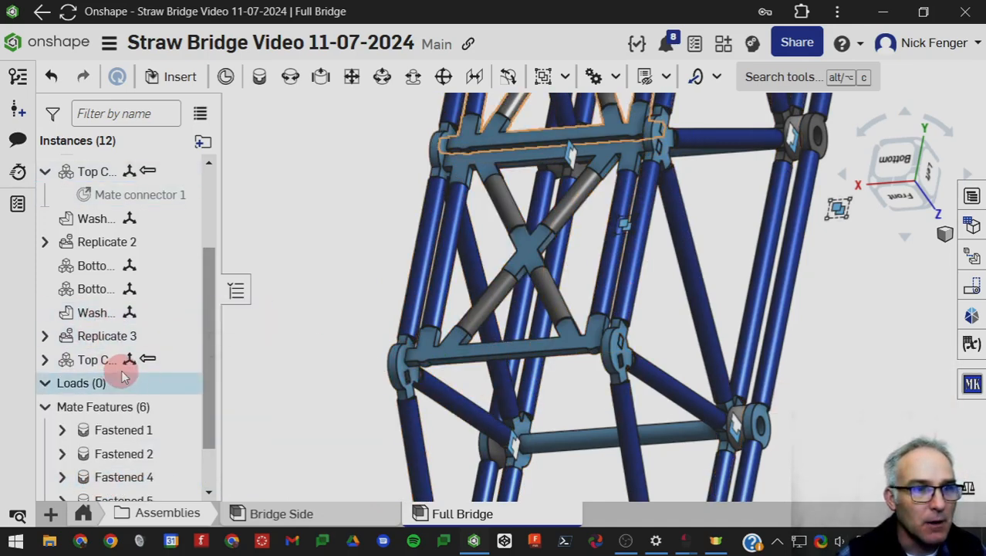
Collapse the Top Chord Brace #1 instance and widen the instance list enough to show the full names.
{"action": "scroll", "coordinate": [119, 369], "scroll_direction": "up", "scroll_amount": 3}
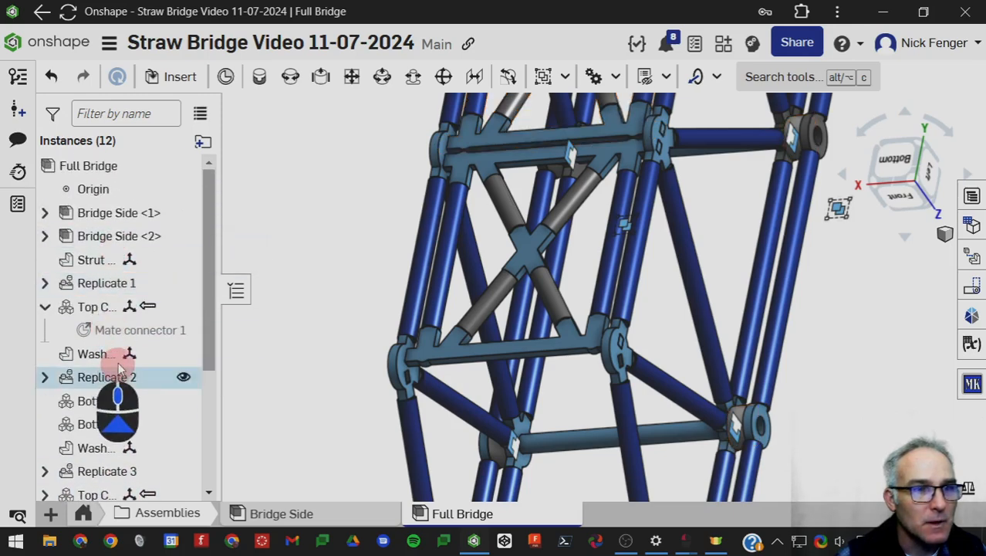
{"action": "left_click", "coordinate": [45, 307]}
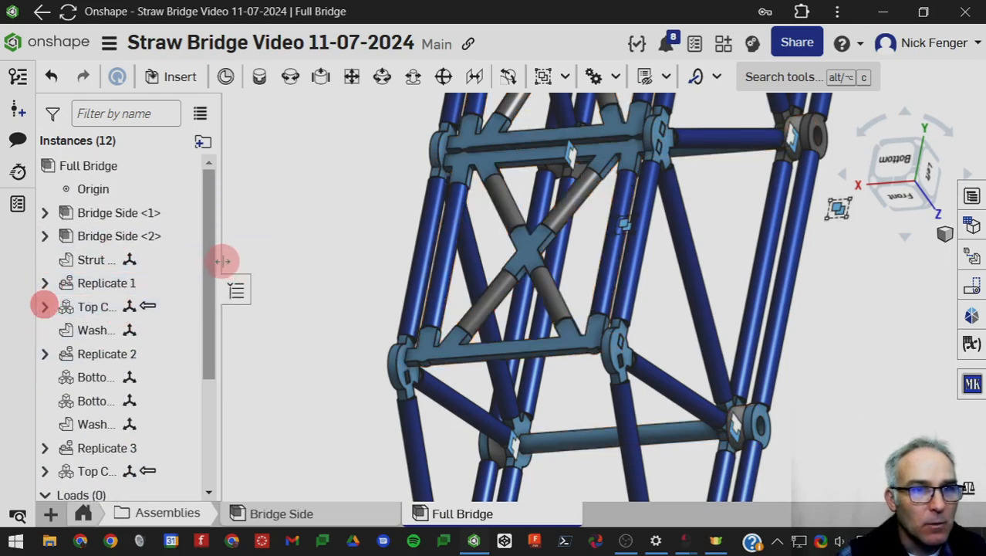
{"action": "left_click_drag", "start_coordinate": [222, 261], "coordinate": [343, 262]}
Move Top Chord Brace #1 off the bridge, then update its Context 1 to return it to its place.
{"action": "left_click", "coordinate": [175, 313]}
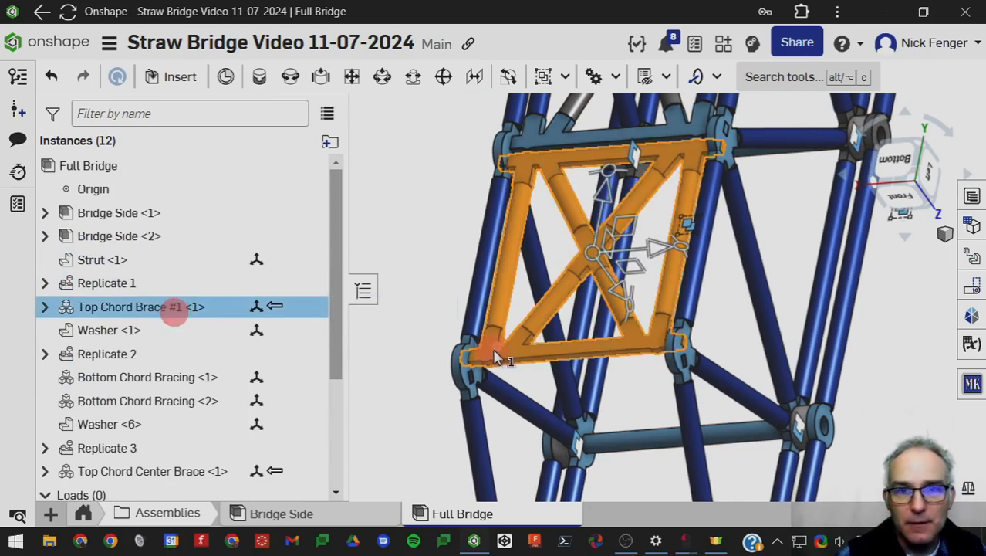
{"action": "left_click_drag", "start_coordinate": [496, 357], "coordinate": [363, 313]}
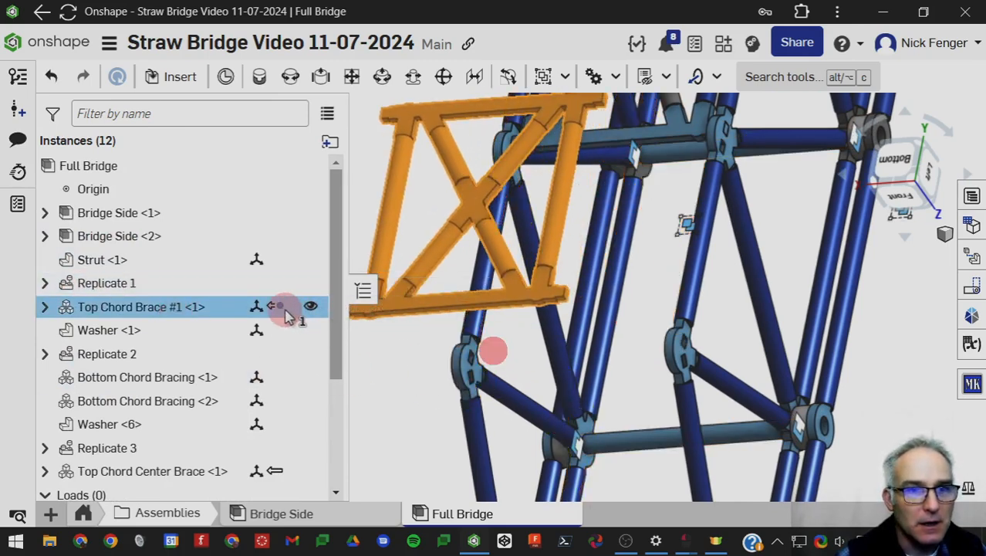
{"action": "right_click", "coordinate": [217, 311]}
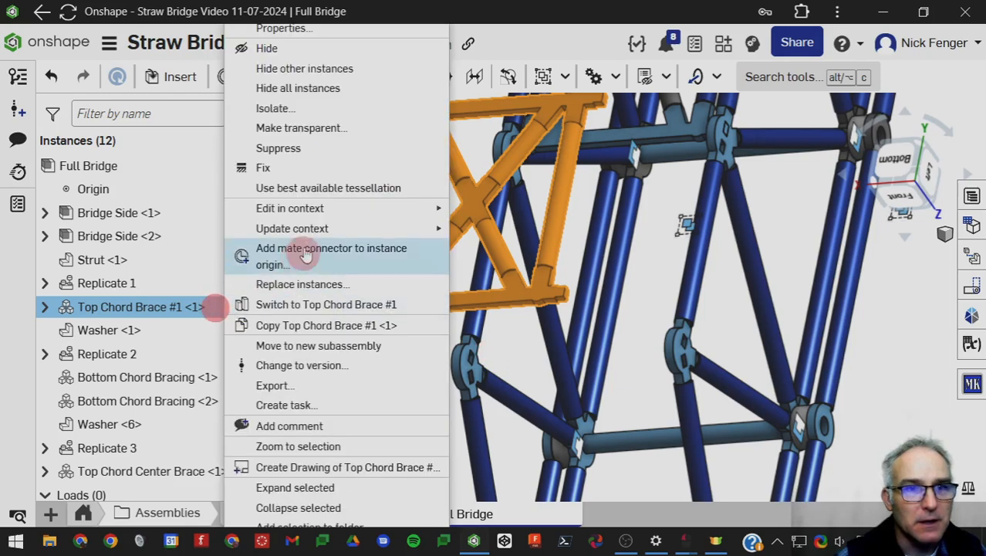
{"action": "mouse_move", "coordinate": [306, 232]}
{"action": "left_click", "coordinate": [486, 229]}
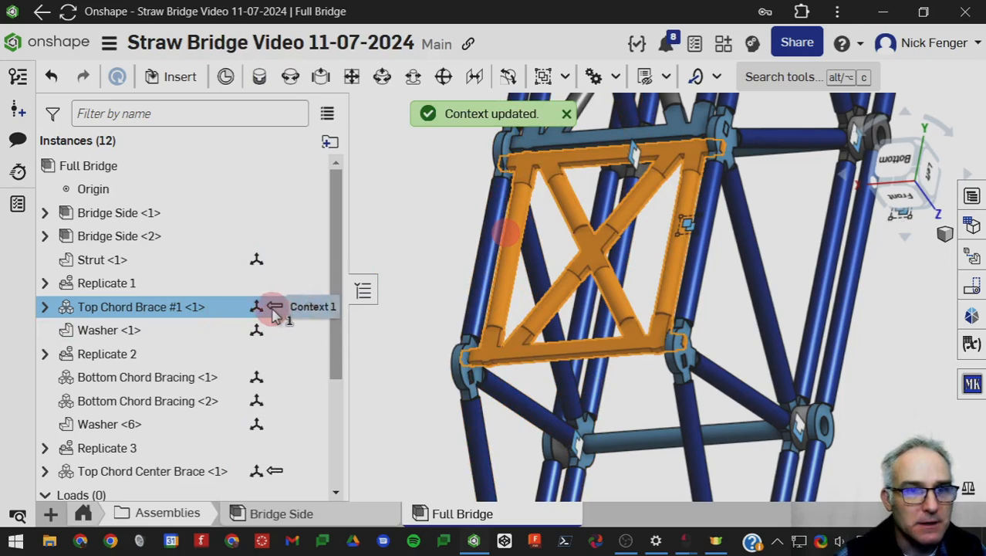
{"action": "scroll", "coordinate": [525, 436], "scroll_direction": "down", "scroll_amount": 4}
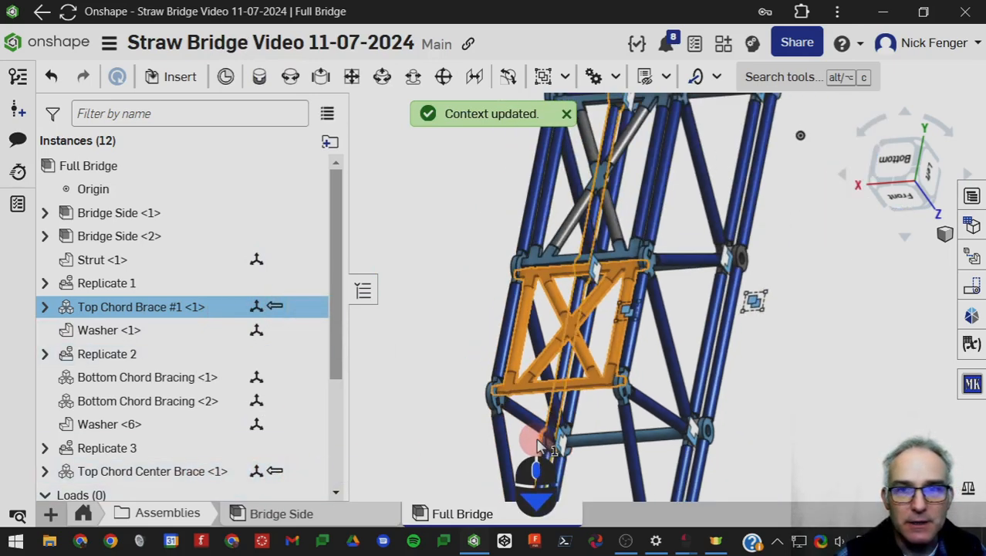
{"action": "scroll", "coordinate": [484, 363], "scroll_direction": "up", "scroll_amount": 5}
{"action": "scroll", "coordinate": [494, 371], "scroll_direction": "down", "scroll_amount": 4}
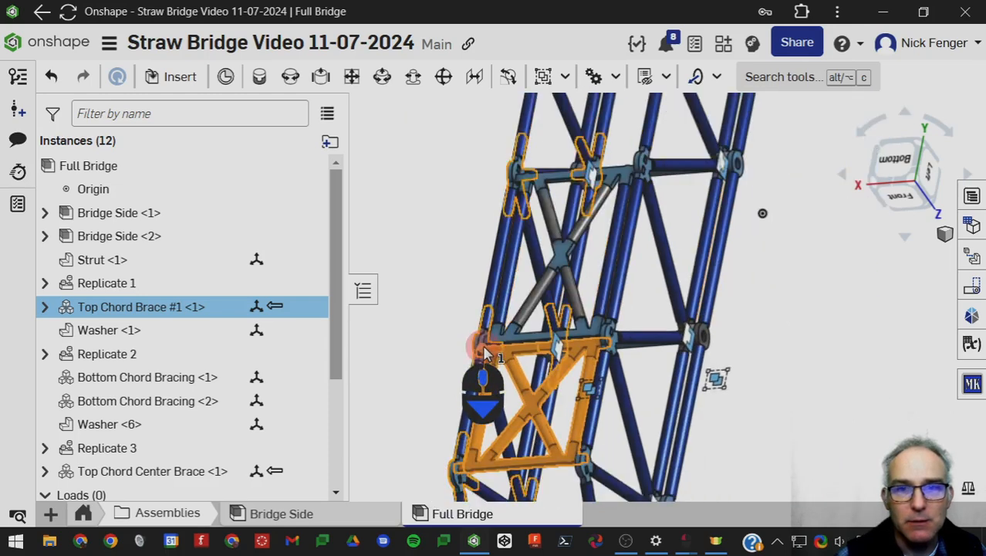
Move Top Chord Center Brace and Top Chord Brace #1 sideways out of their positions on the bridge.
{"action": "left_click", "coordinate": [256, 474]}
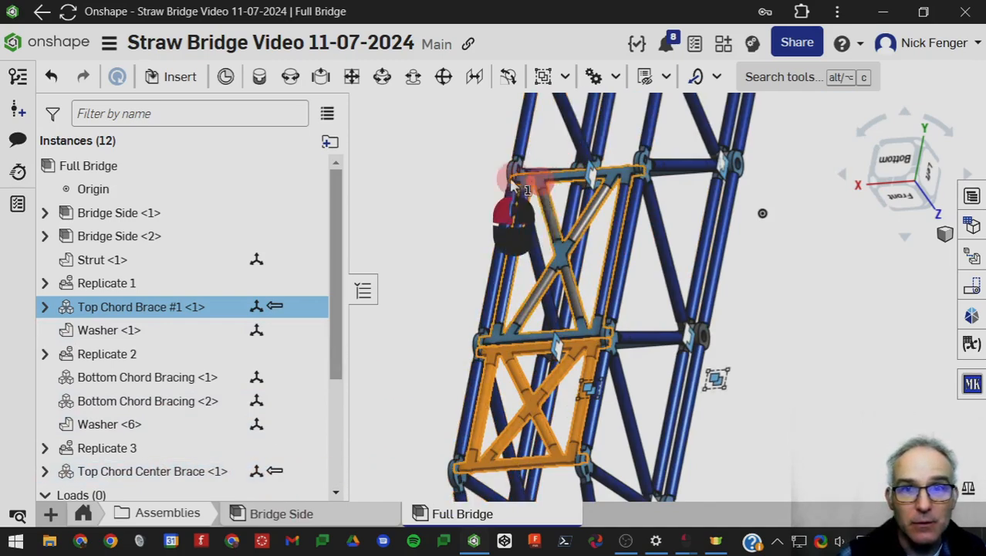
{"action": "left_click_drag", "start_coordinate": [522, 184], "coordinate": [690, 173]}
{"action": "left_click", "coordinate": [898, 369]}
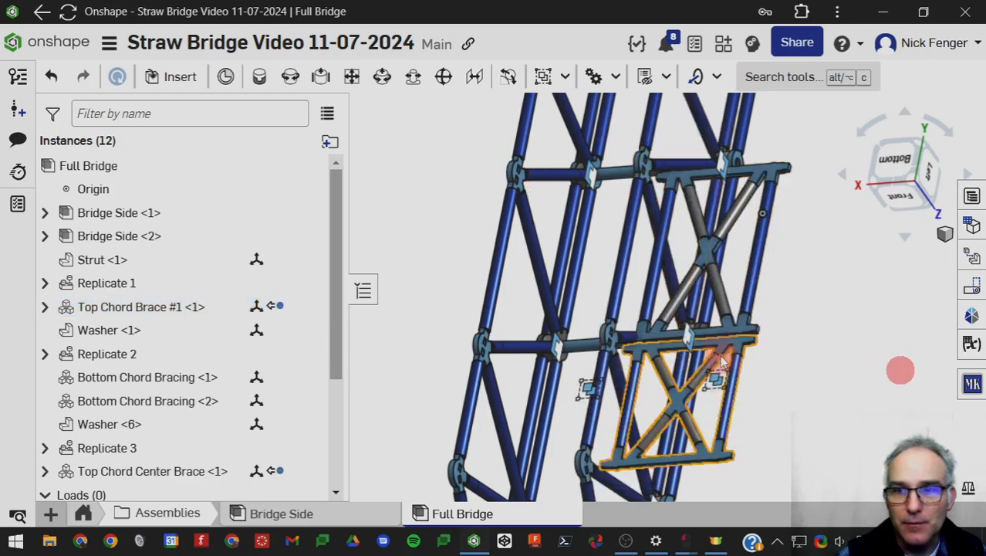
{"action": "left_click_drag", "start_coordinate": [723, 347], "coordinate": [738, 330]}
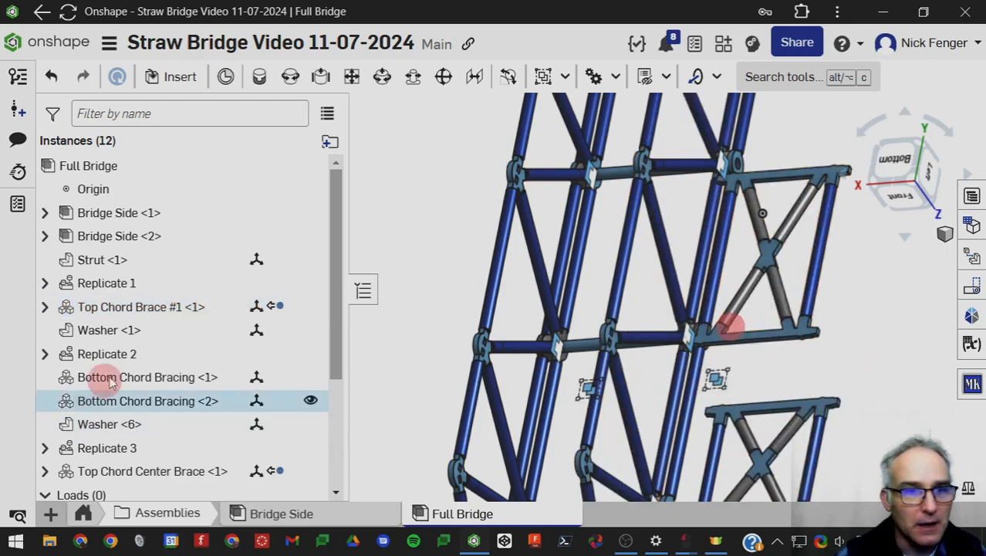
Update Context 1 of the Top Chord Brace #1 instance and of the Top Chord Center Brace instance.
{"action": "right_click", "coordinate": [183, 308]}
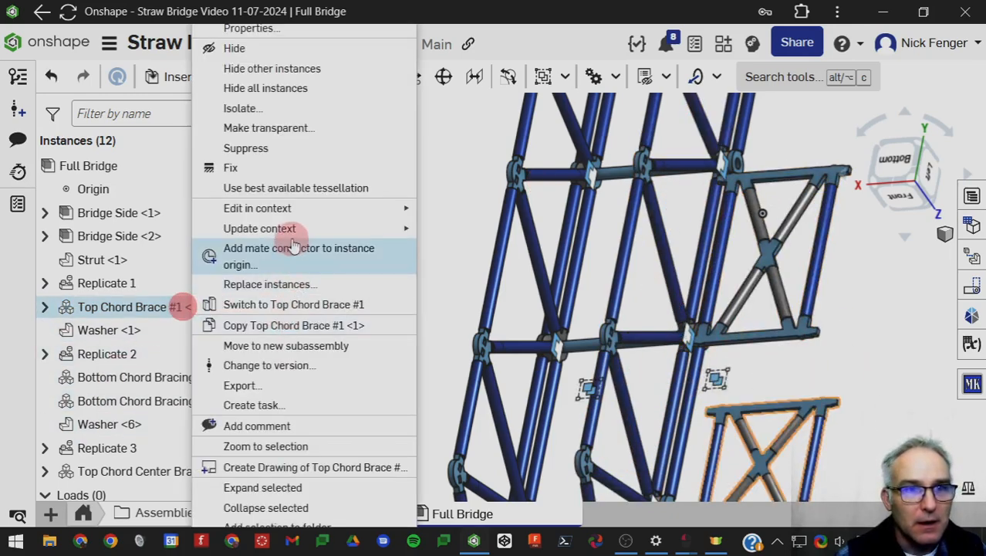
{"action": "left_click", "coordinate": [446, 229]}
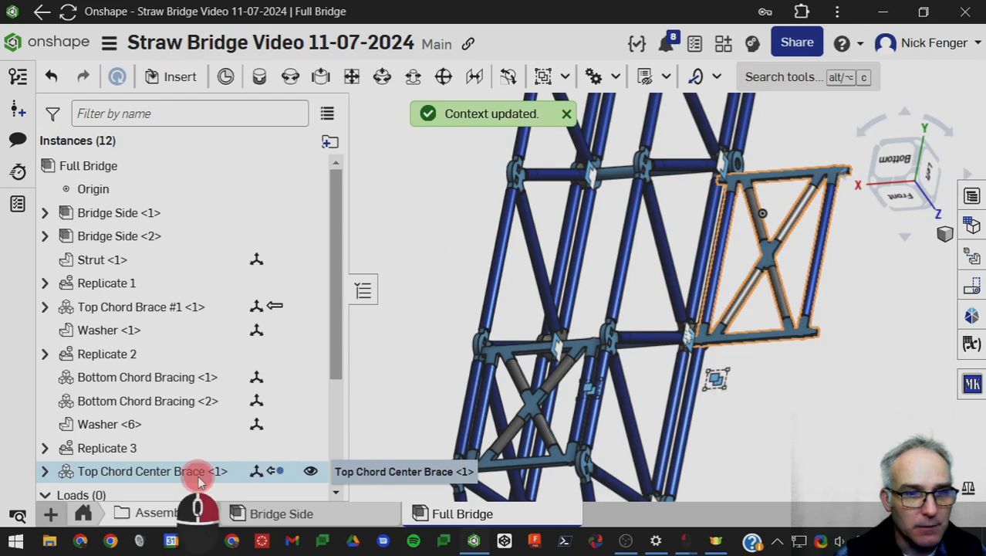
{"action": "right_click", "coordinate": [200, 477]}
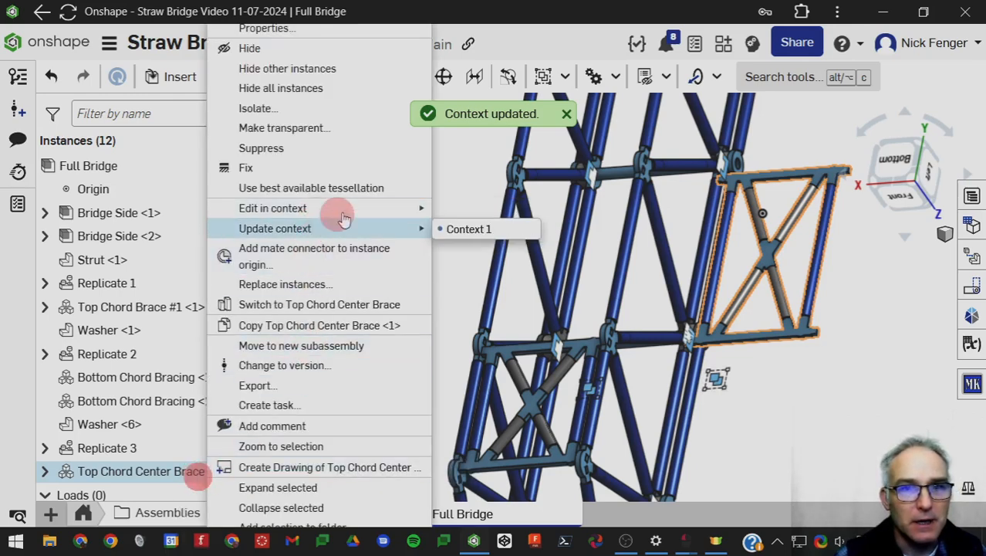
{"action": "mouse_move", "coordinate": [407, 240]}
{"action": "left_click", "coordinate": [496, 237]}
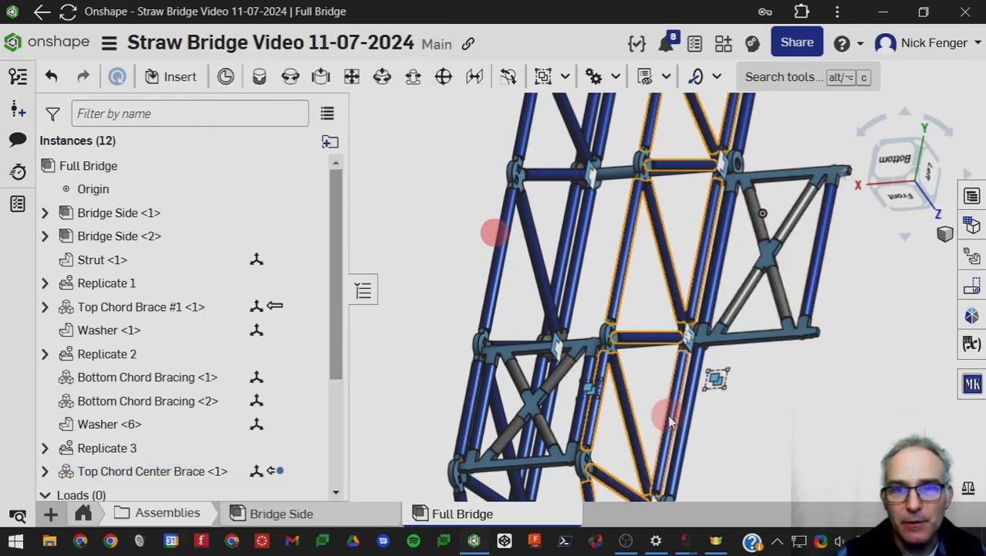
{"action": "scroll", "coordinate": [517, 362], "scroll_direction": "down", "scroll_amount": 2}
{"action": "scroll", "coordinate": [517, 362], "scroll_direction": "down", "scroll_amount": 3}
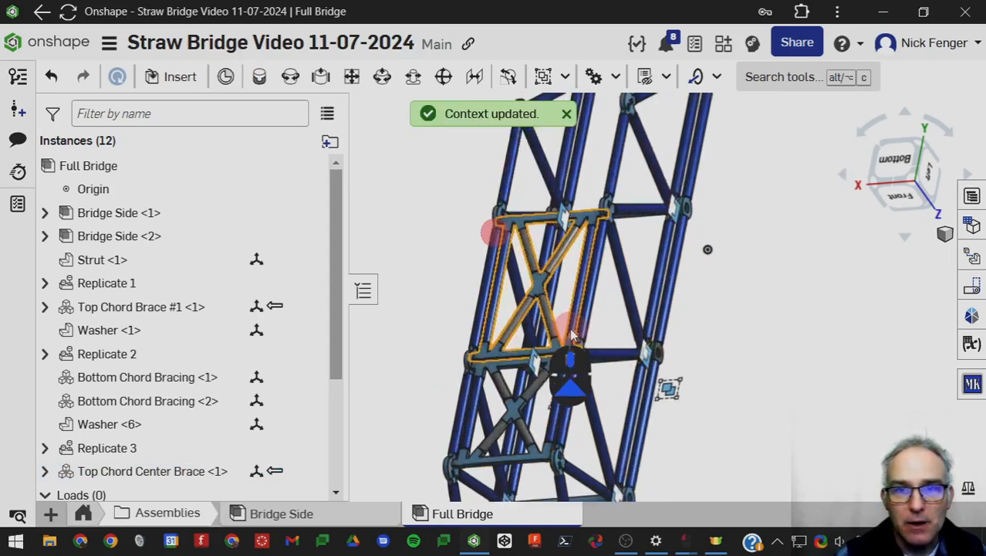